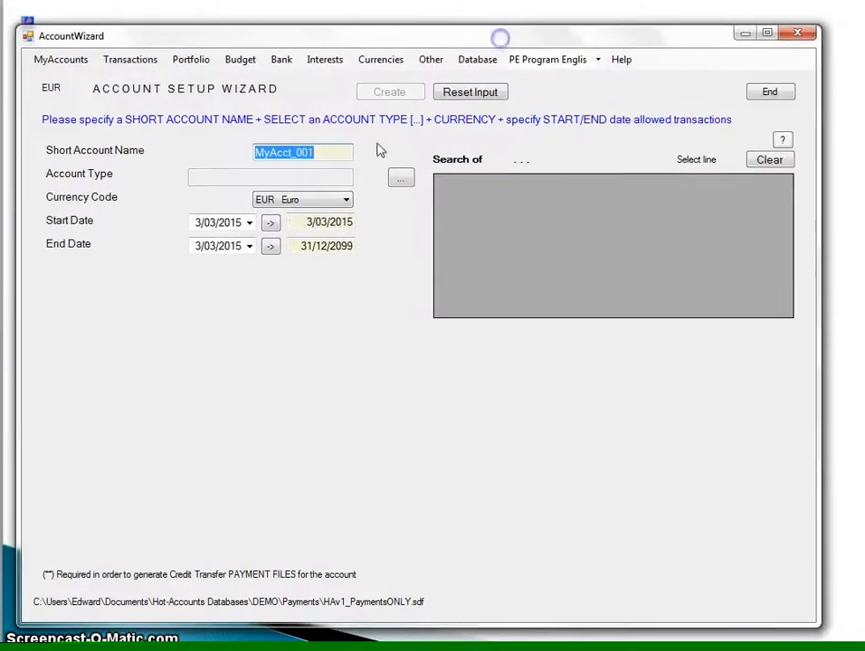
Name the new account ING CA and set its account type to 30. CURRENT ACCOUNT.
drag(325, 150, 276, 151)
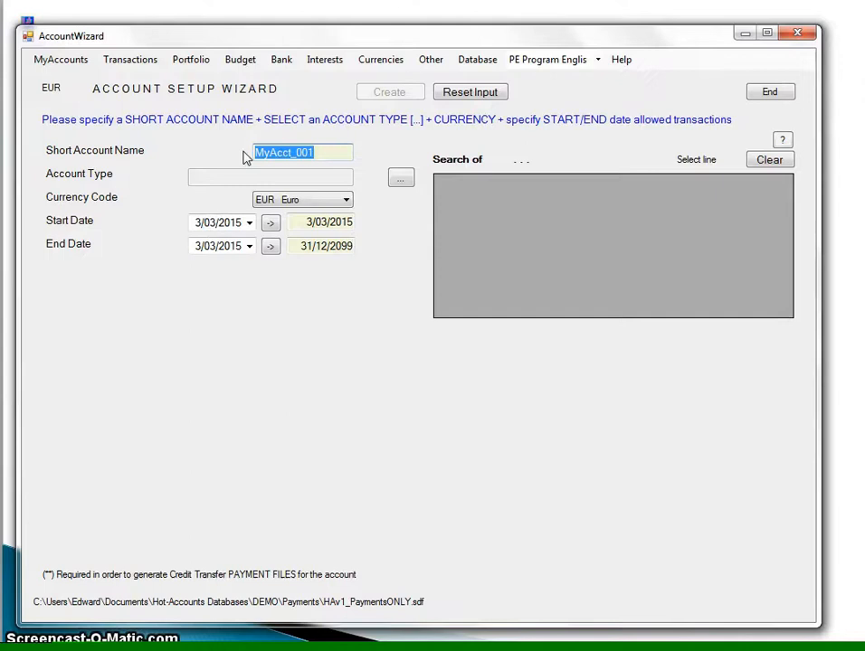
text(ING CA)
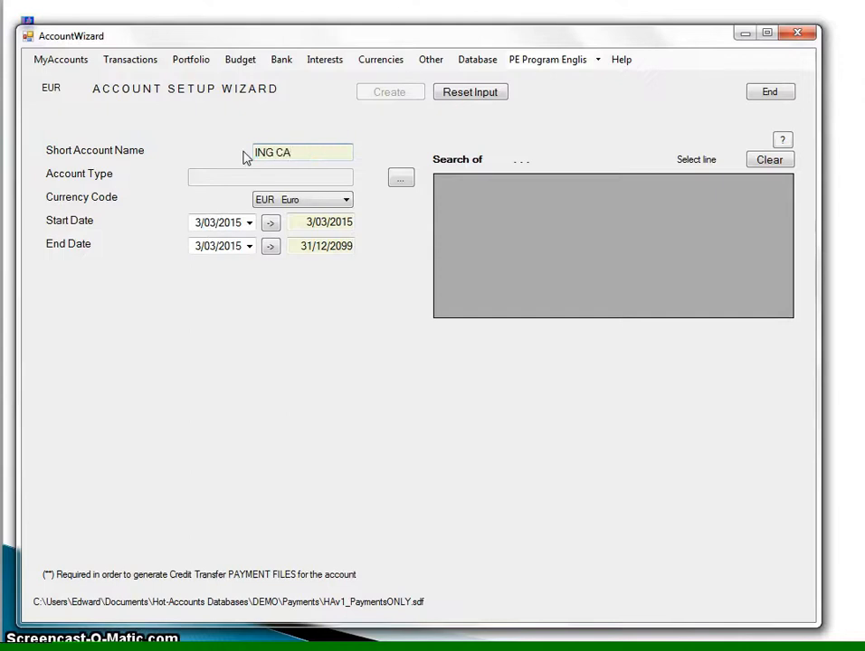
click(402, 181)
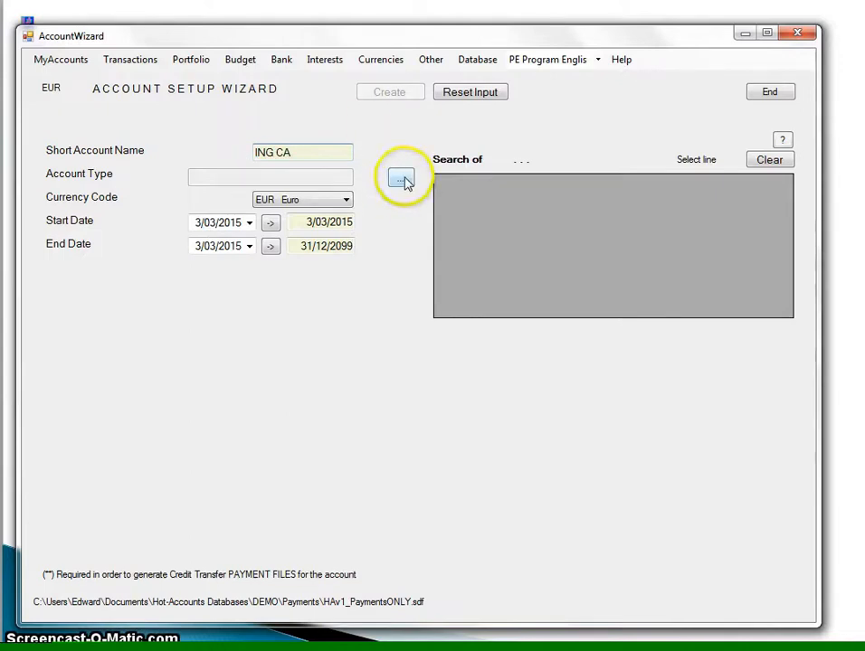
click(484, 257)
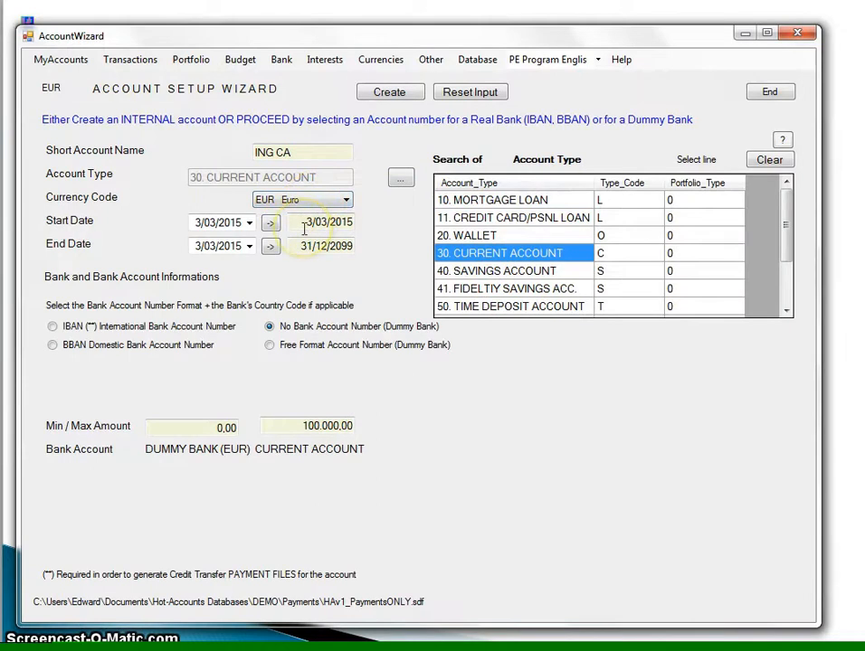
Choose the IBAN account number format and set the bank country to BE Belgium.
click(52, 327)
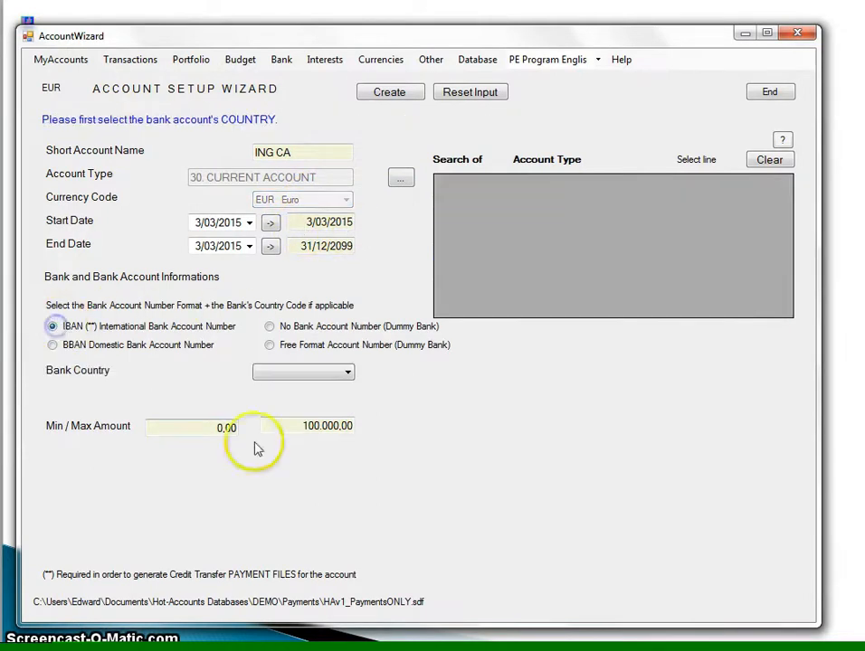
click(288, 371)
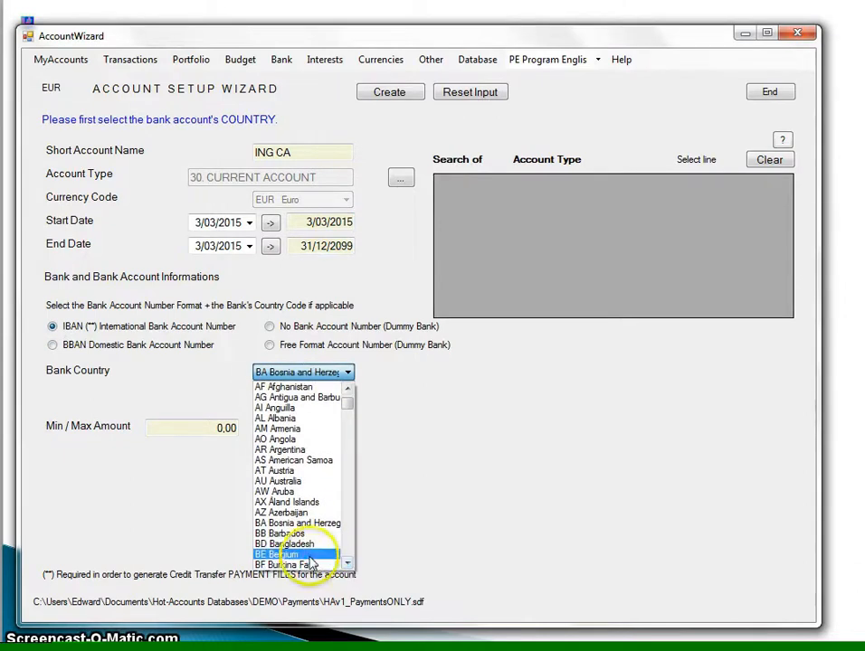
click(306, 554)
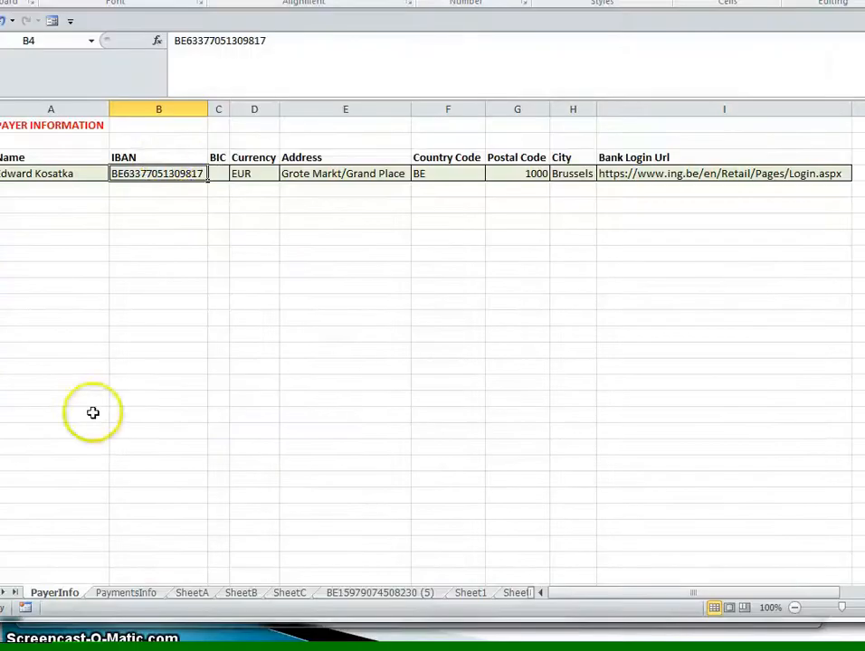
Copy the payer's IBAN from Excel's PayerInfo sheet into the account number and set the minimum amount to -100000.
key(ctrl+c)
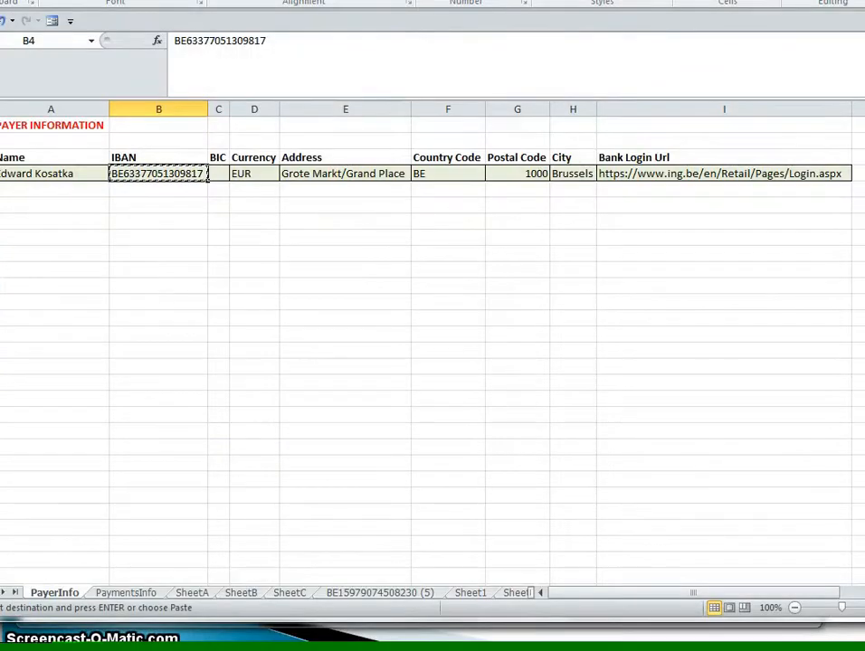
key(alt+Tab)
click(174, 402)
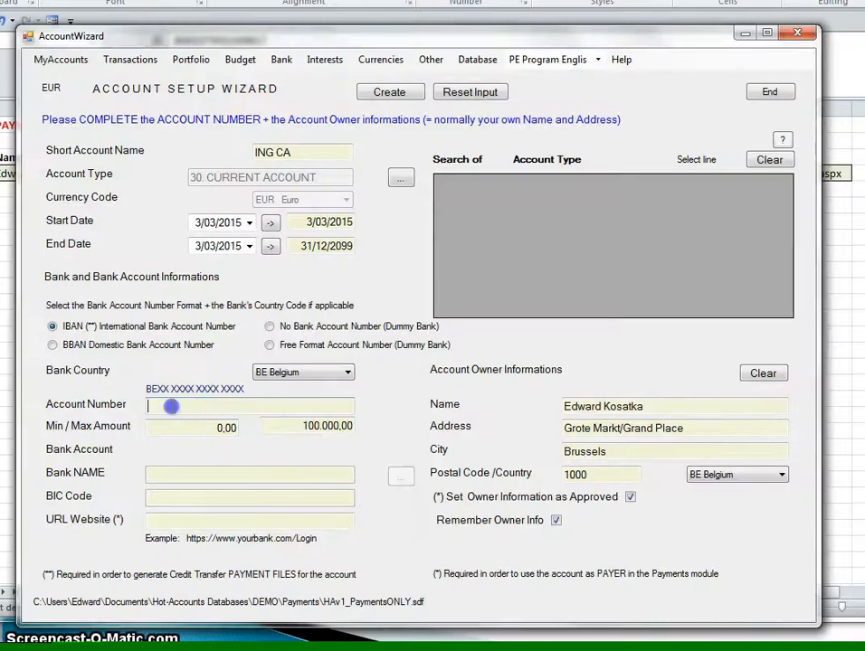
key(ctrl+v)
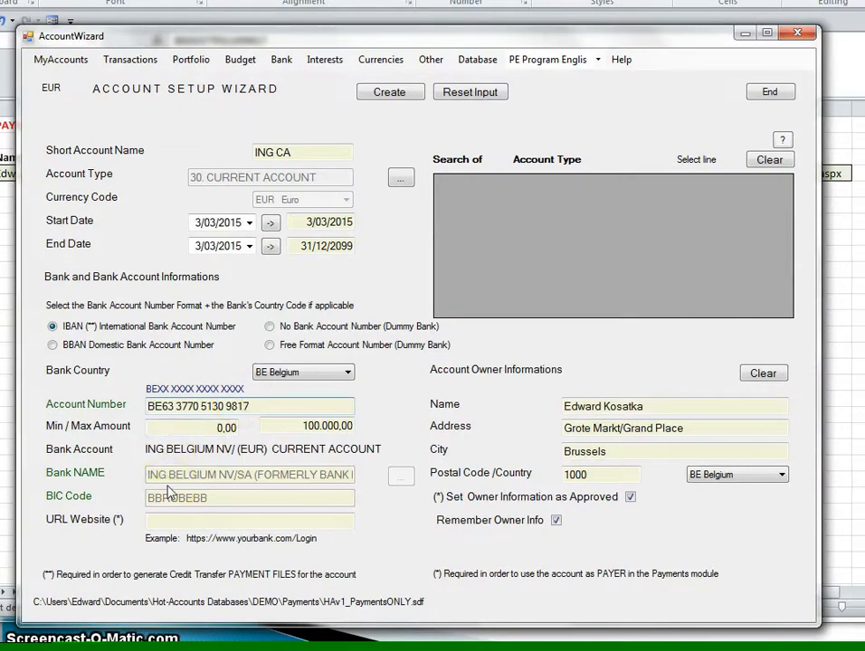
click(226, 427)
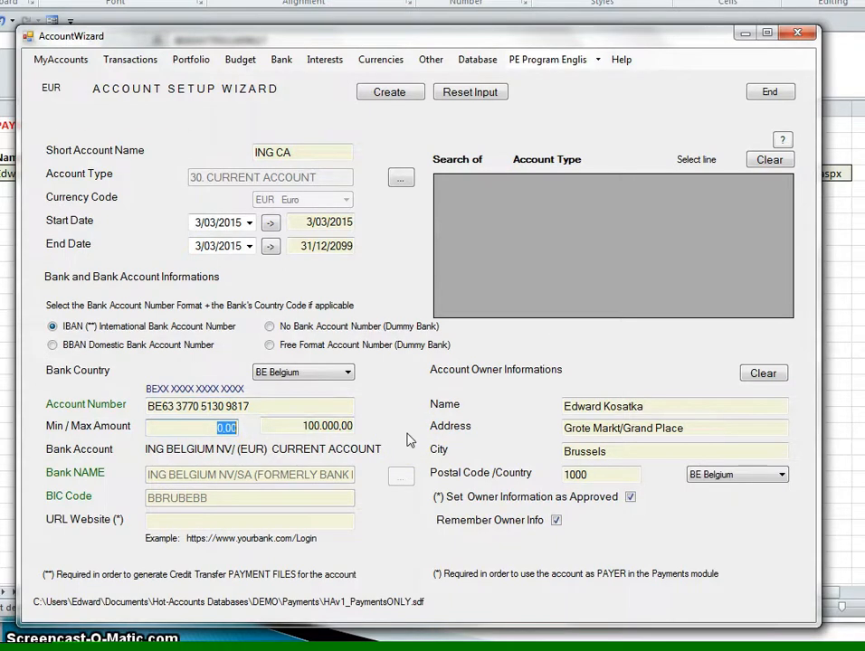
text(-100000)
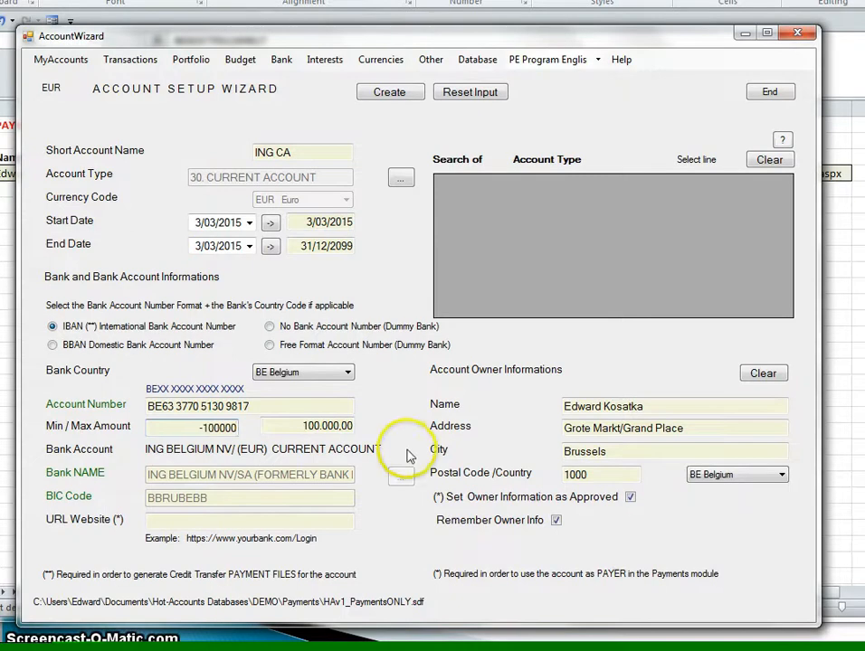
click(234, 519)
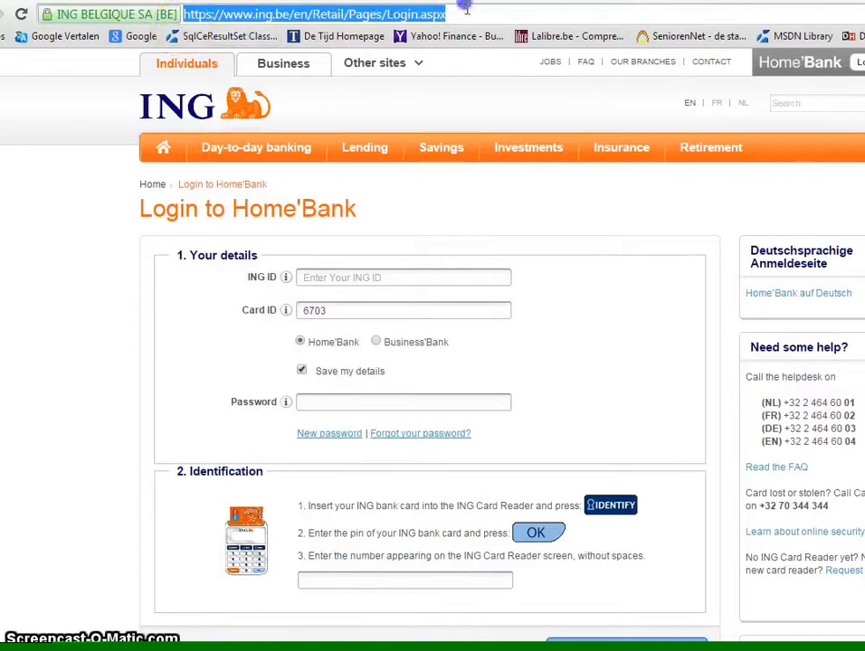
drag(467, 8, 186, 15)
click(81, 647)
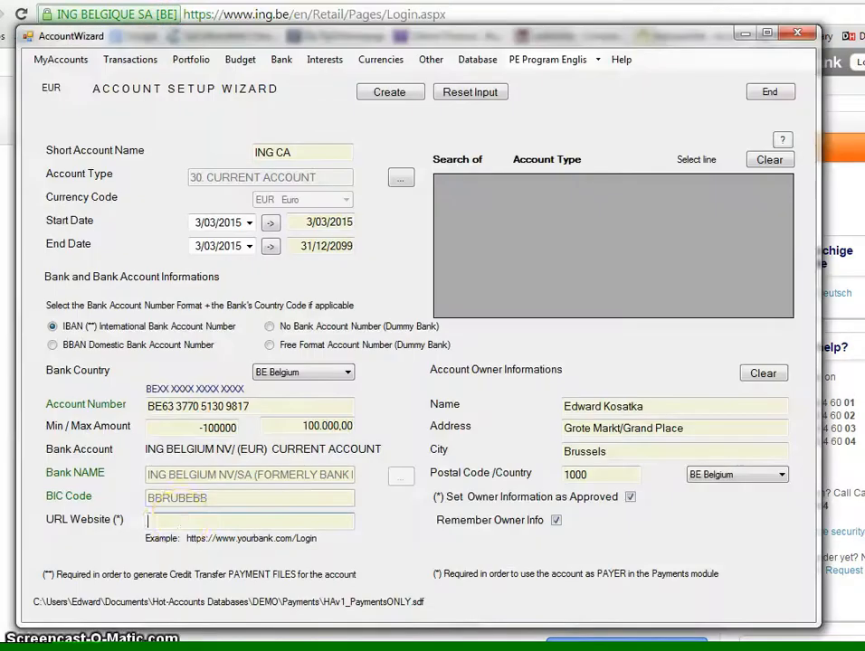
click(179, 519)
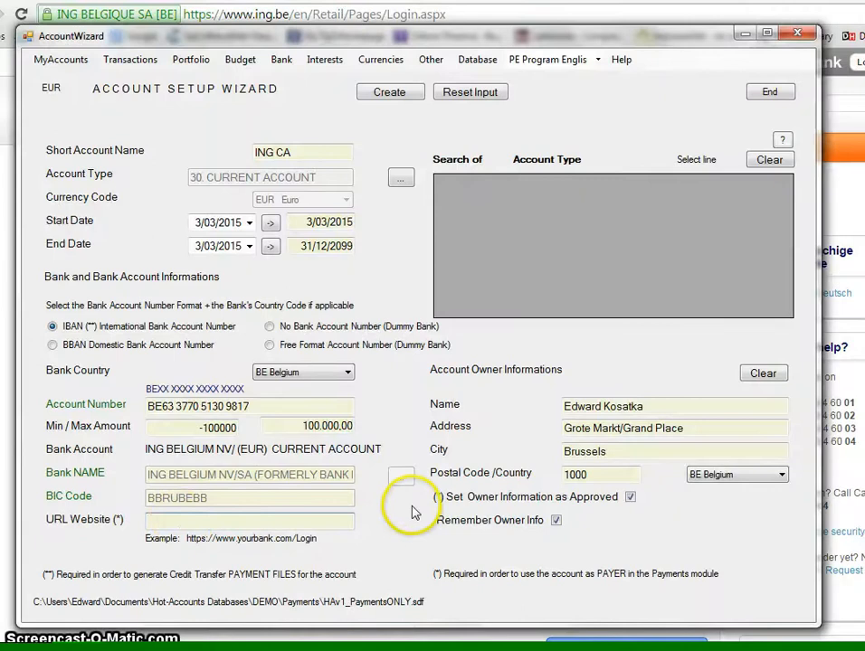
key(ctrl+v)
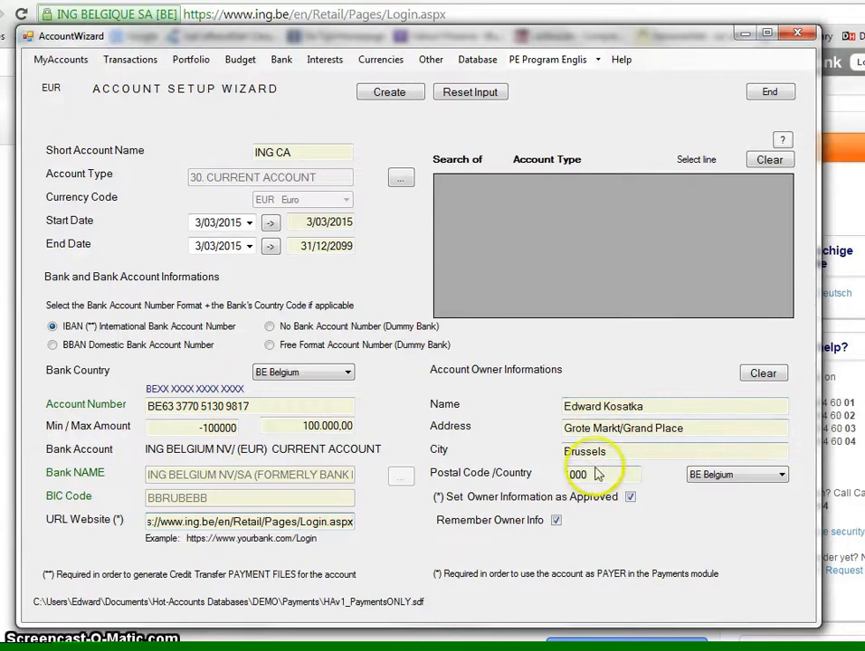
click(391, 96)
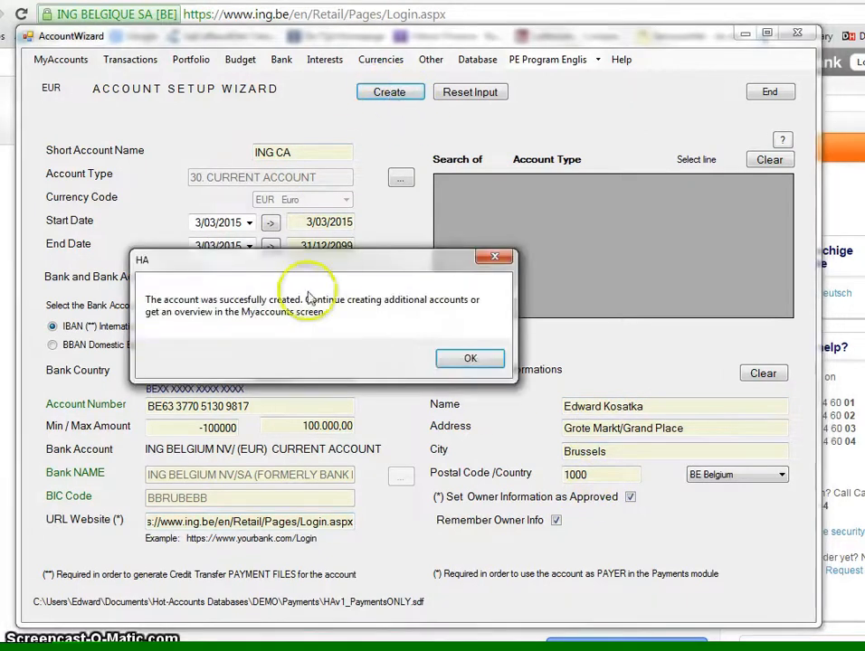
click(467, 360)
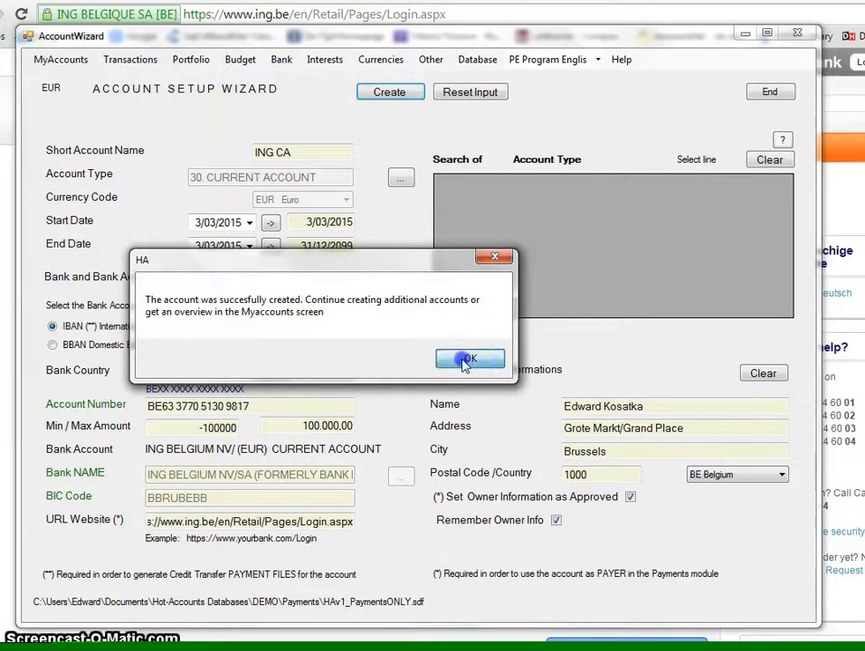
Open Import Transactions and select ING CA as the account for the import.
click(431, 59)
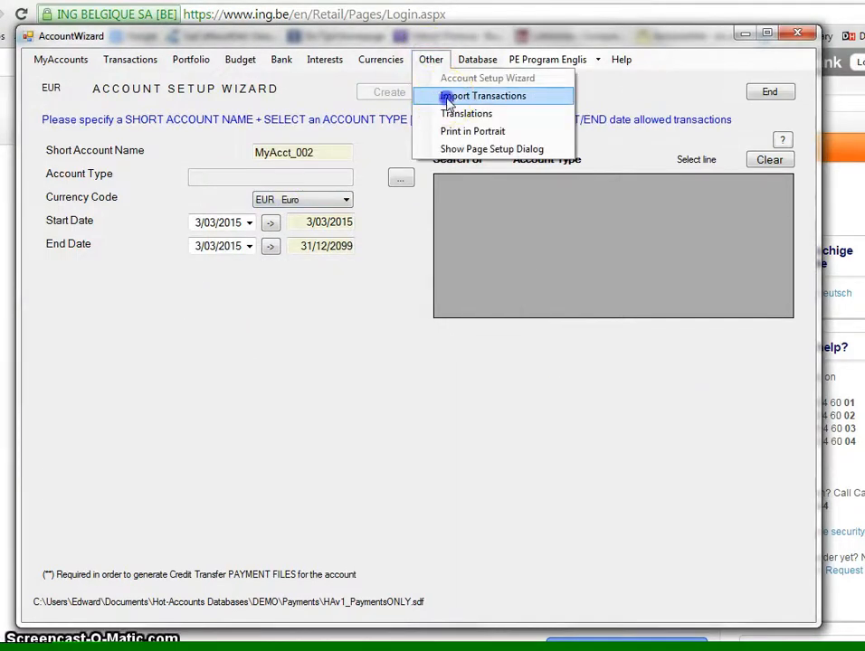
click(448, 99)
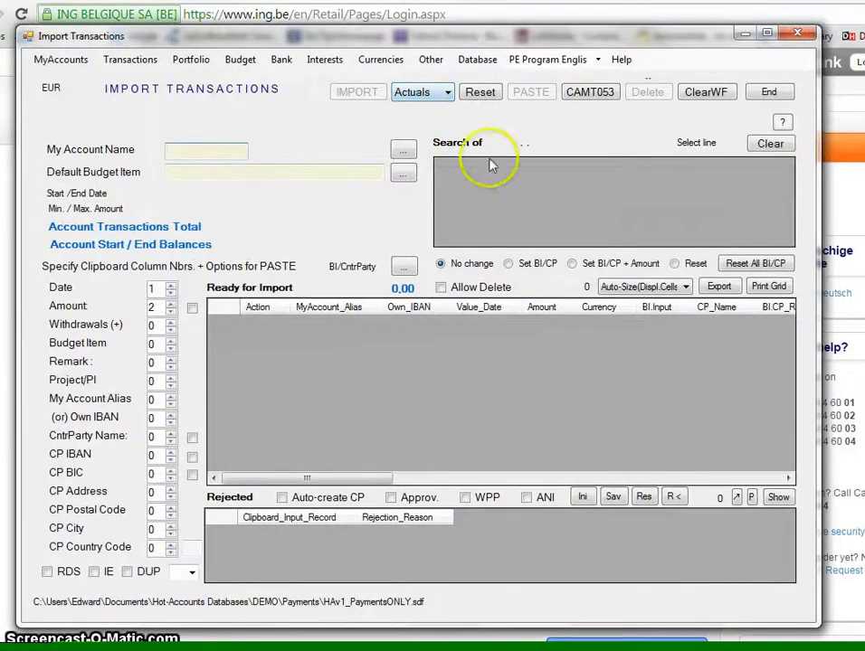
click(402, 149)
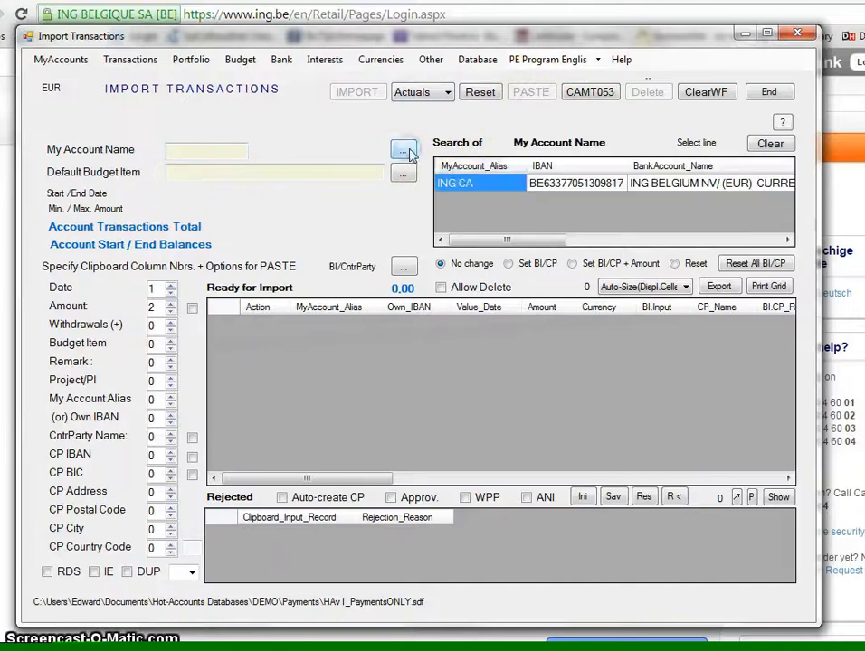
click(462, 187)
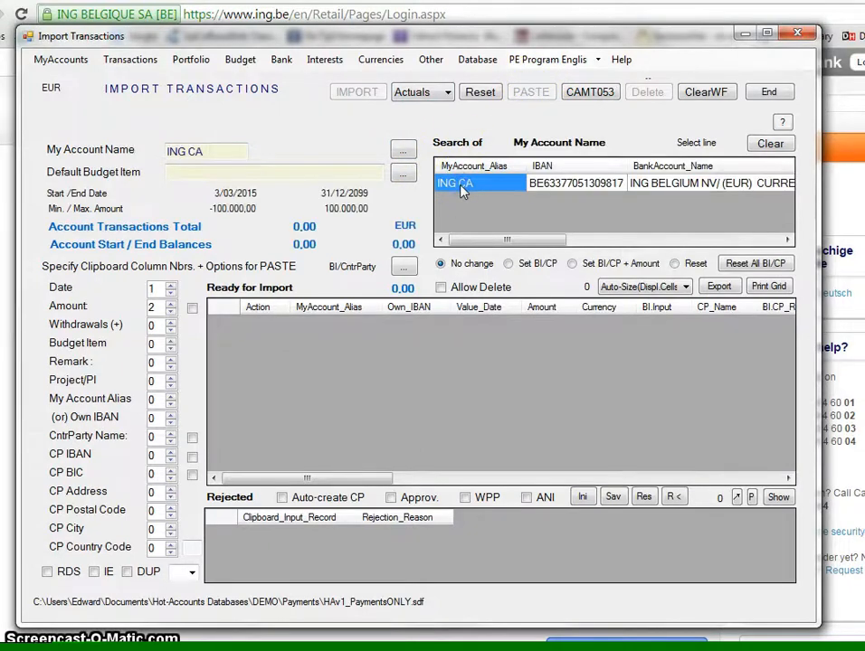
Set the import's default budget item to INITIALIZATION ACCOUNT.
click(402, 173)
click(468, 186)
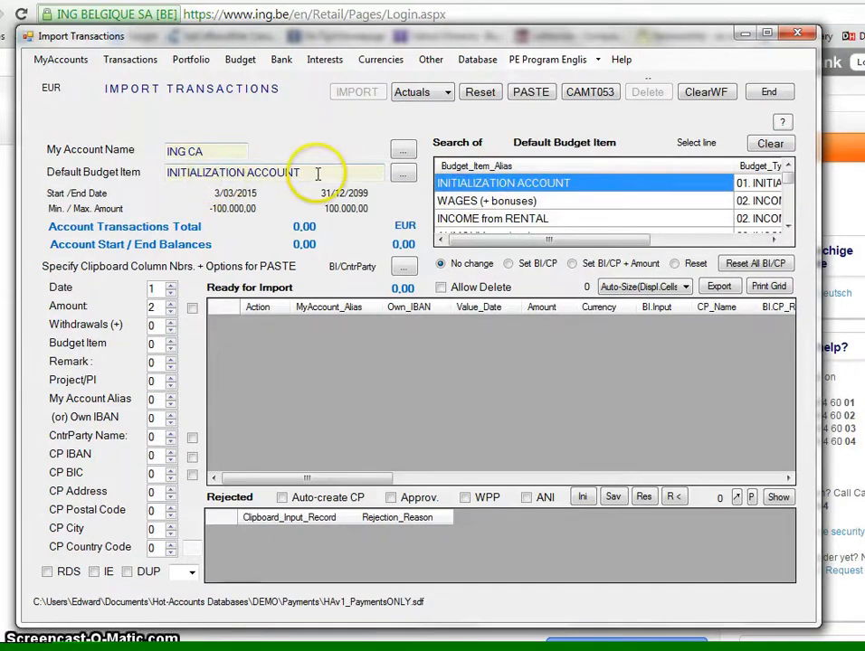
drag(318, 173, 194, 174)
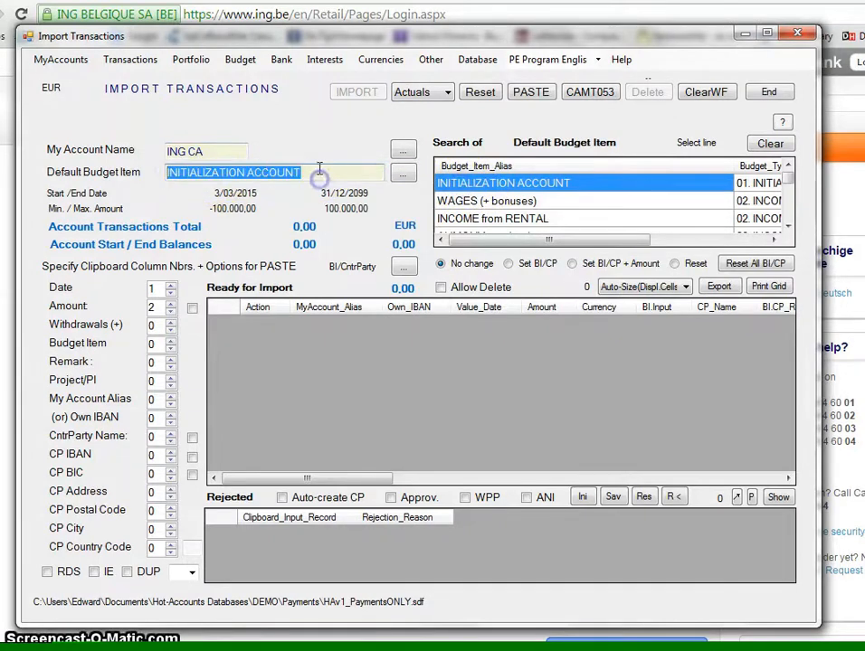
click(317, 172)
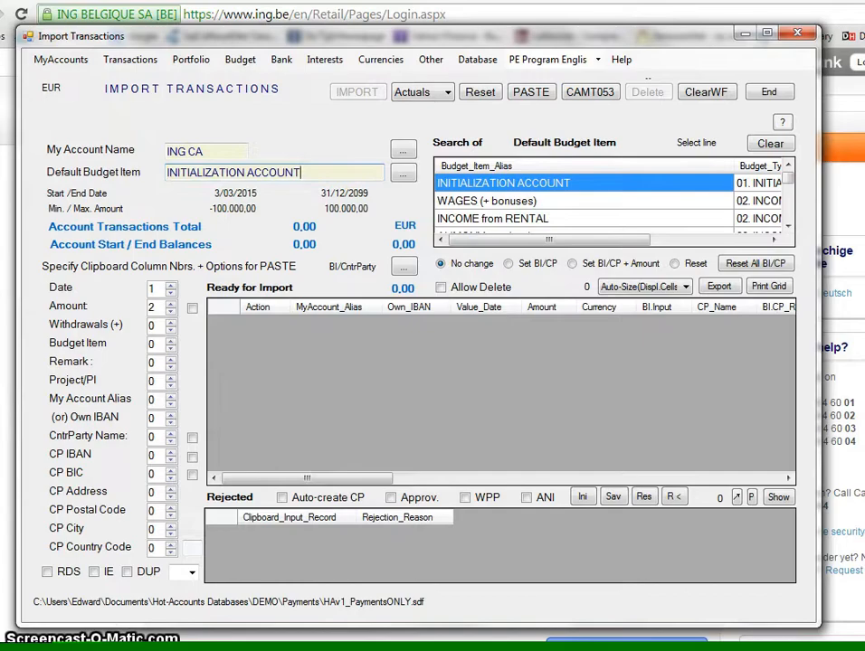
Switch to Excel and examine the PaymentsInfo sheet's payee IBAN, country code, BIC, payment date, amount and payment reference columns.
key(alt+Tab)
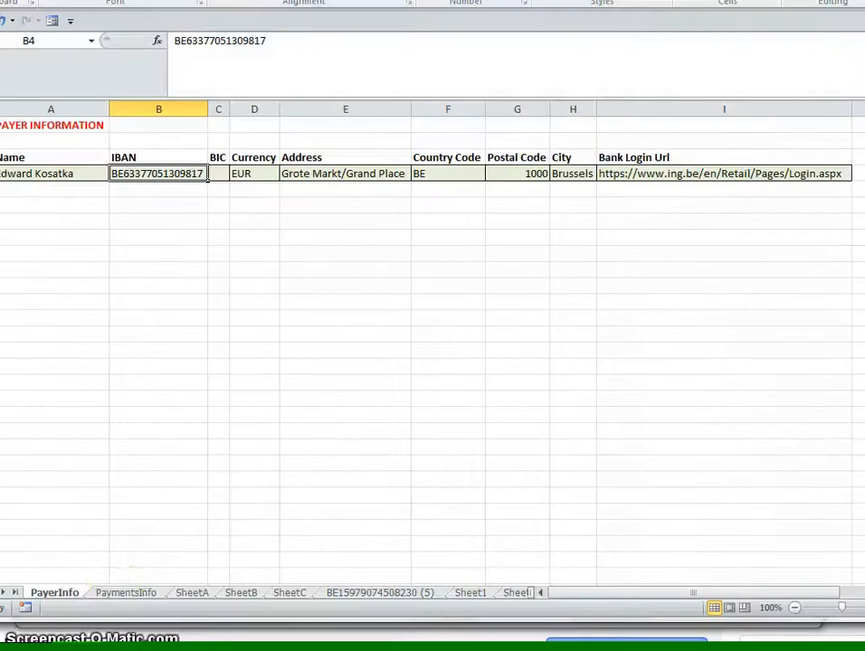
click(127, 595)
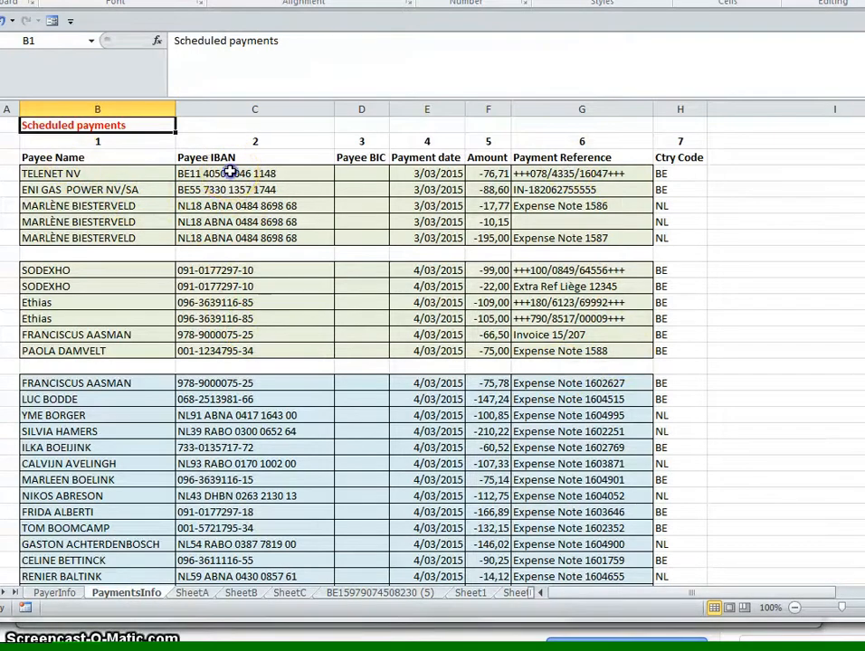
drag(231, 172, 239, 353)
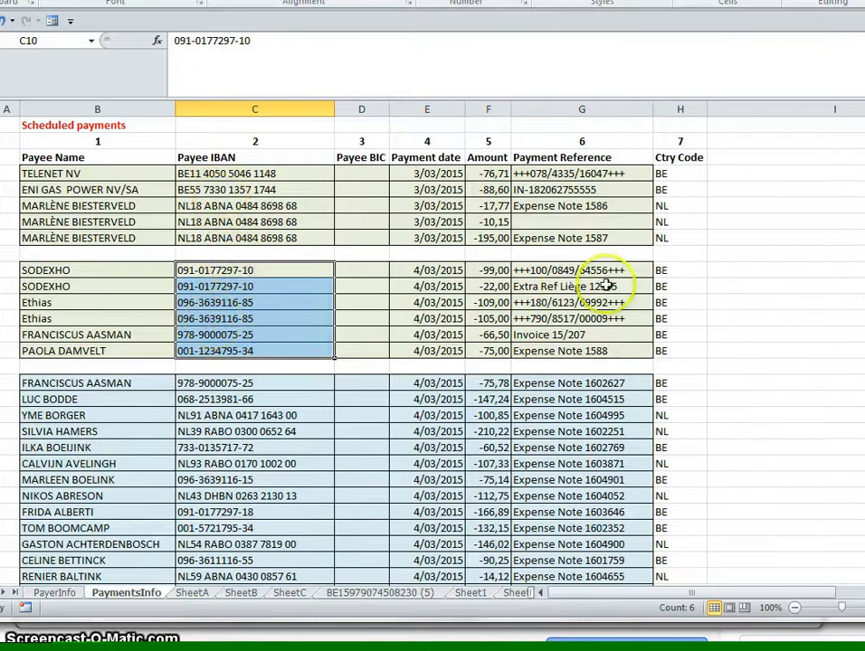
drag(669, 270, 673, 345)
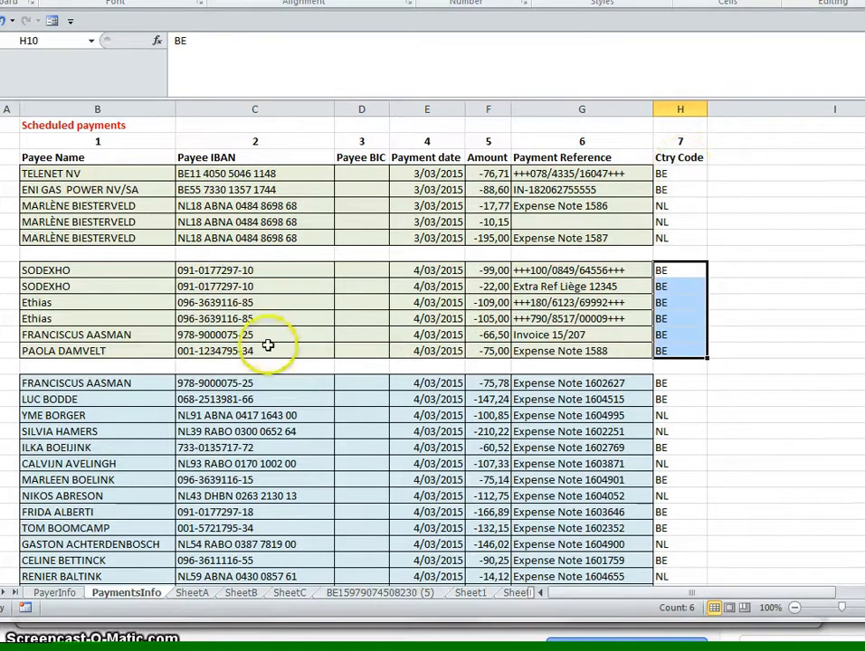
click(365, 170)
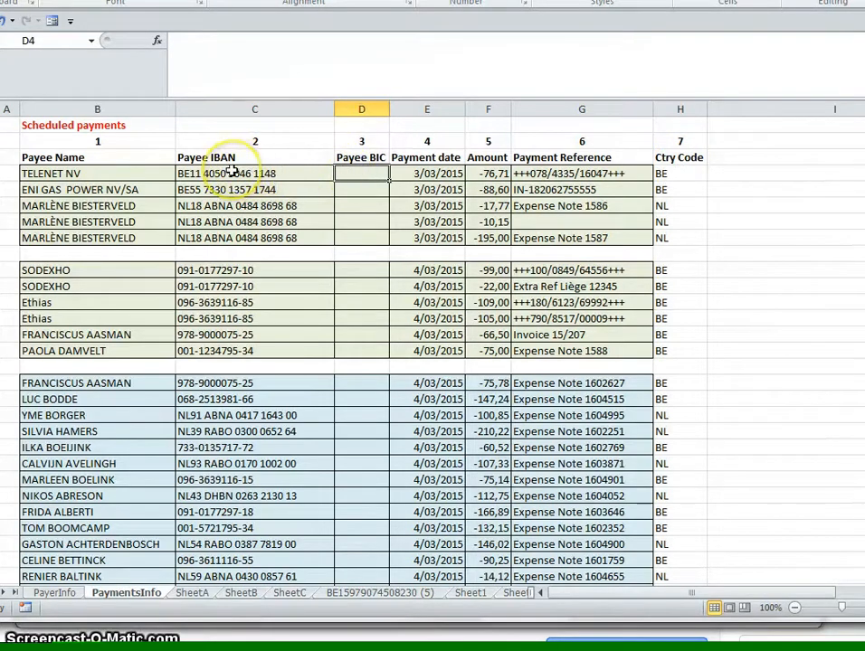
click(360, 169)
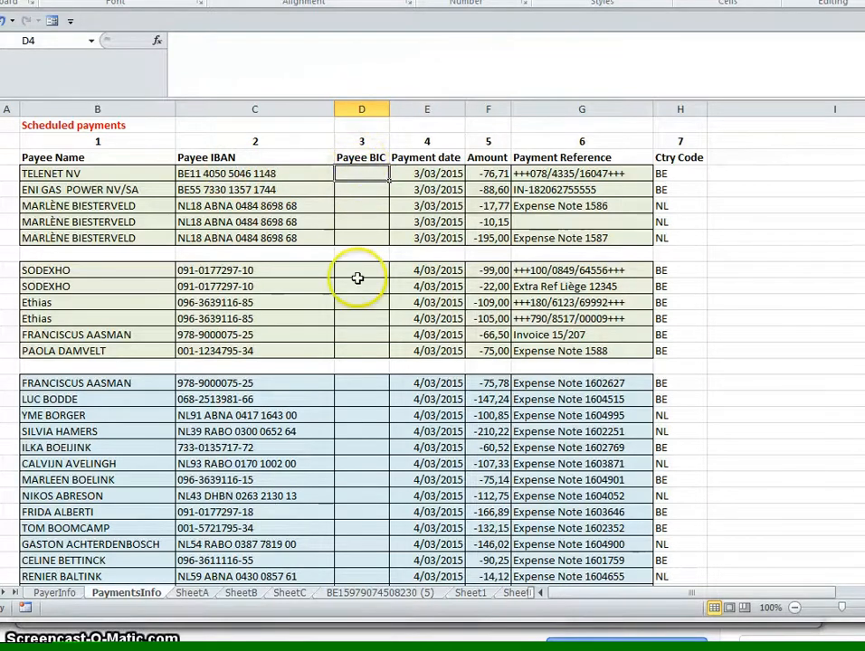
drag(437, 172, 434, 200)
click(427, 239)
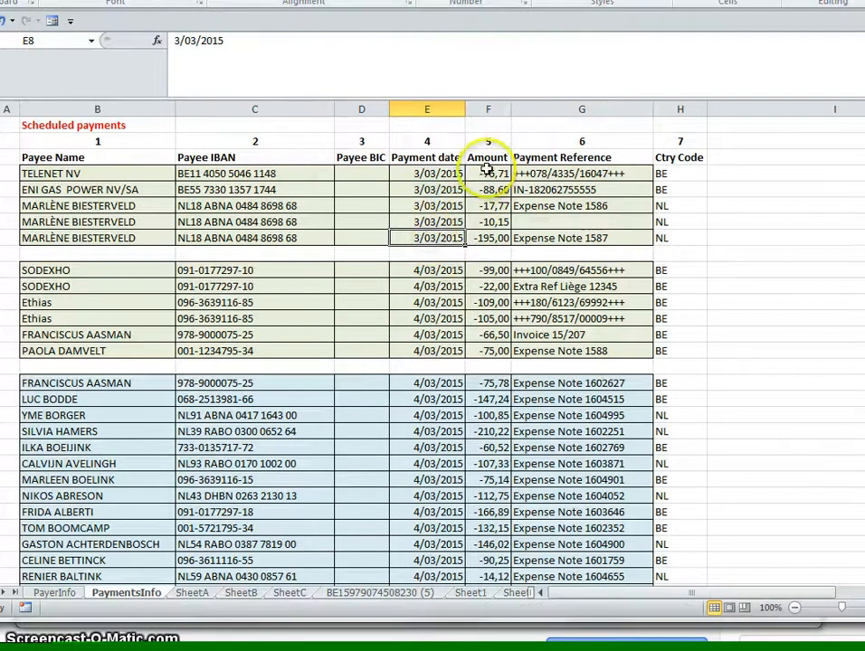
drag(484, 172, 499, 346)
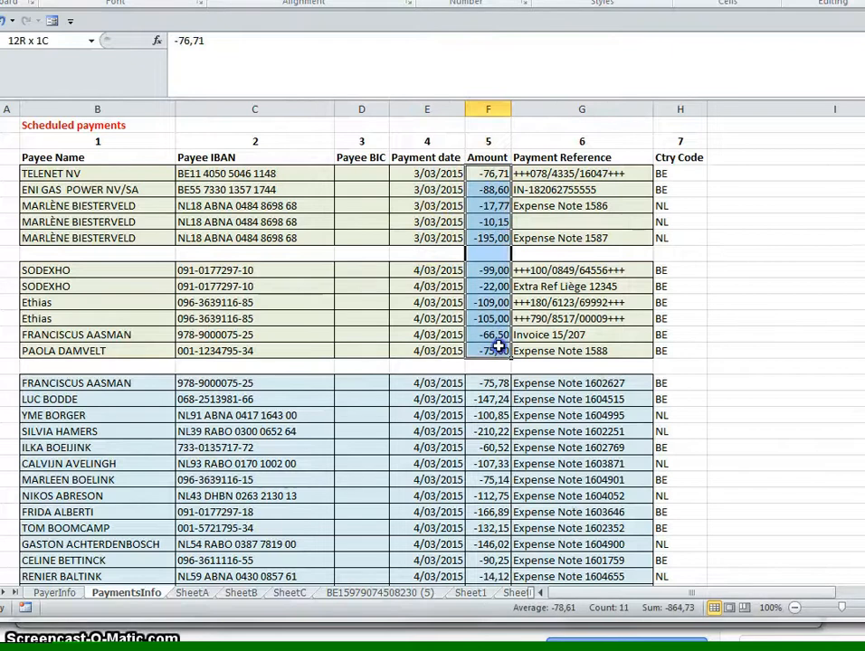
click(488, 240)
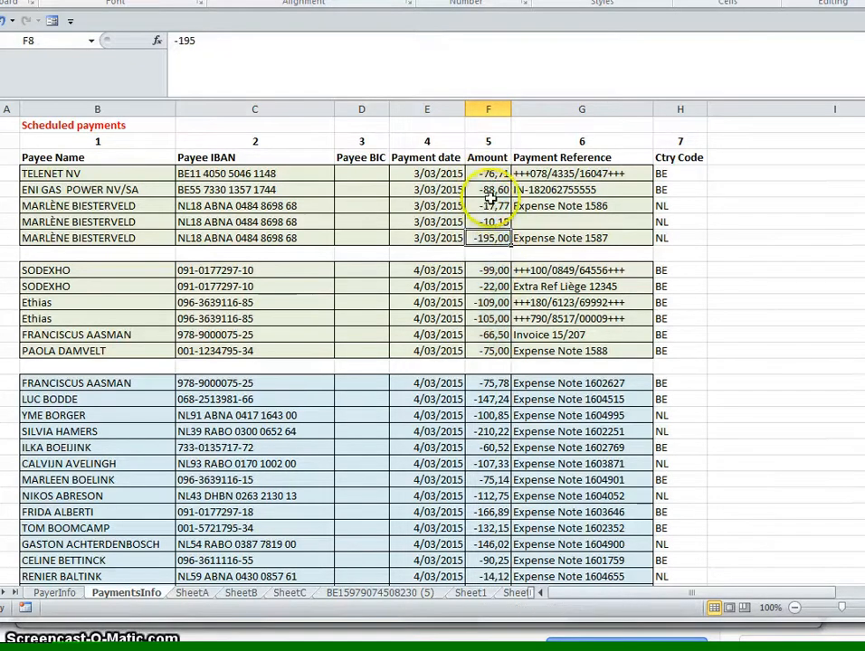
click(540, 173)
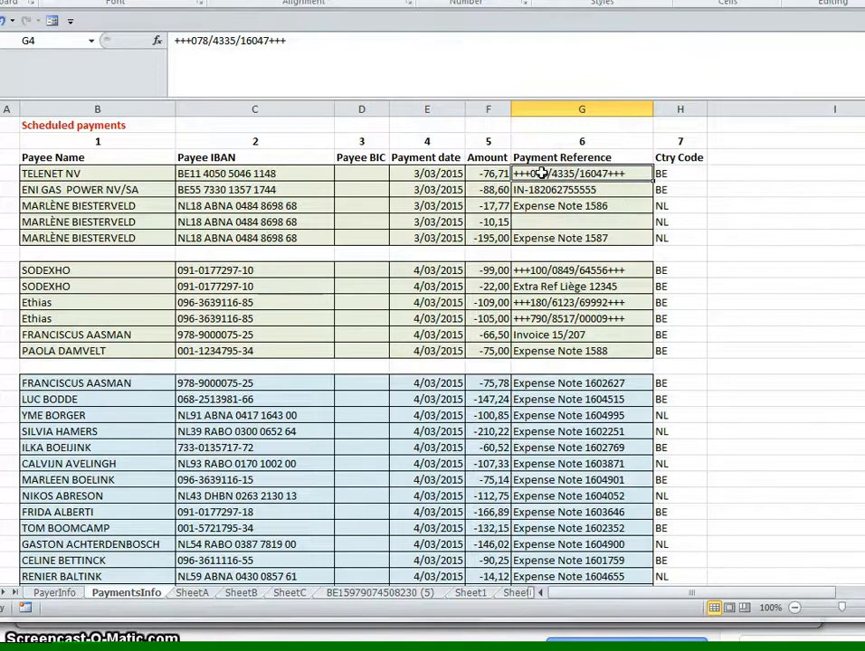
Copy the first two scheduled payment blocks with their headers, B3:H15, from PaymentsInfo and switch back to Hot-Accounts Import Transactions.
drag(77, 157, 680, 352)
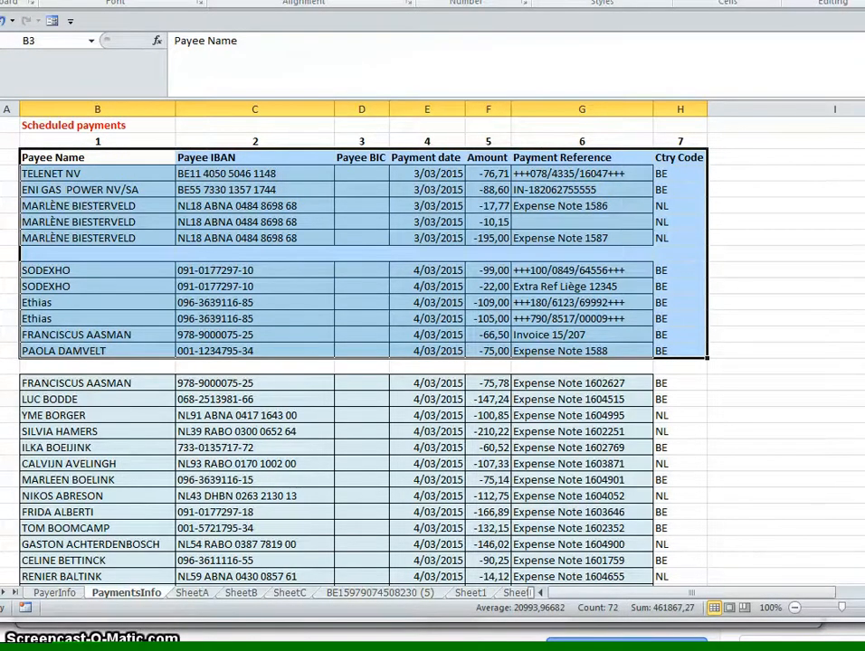
key(ctrl+c)
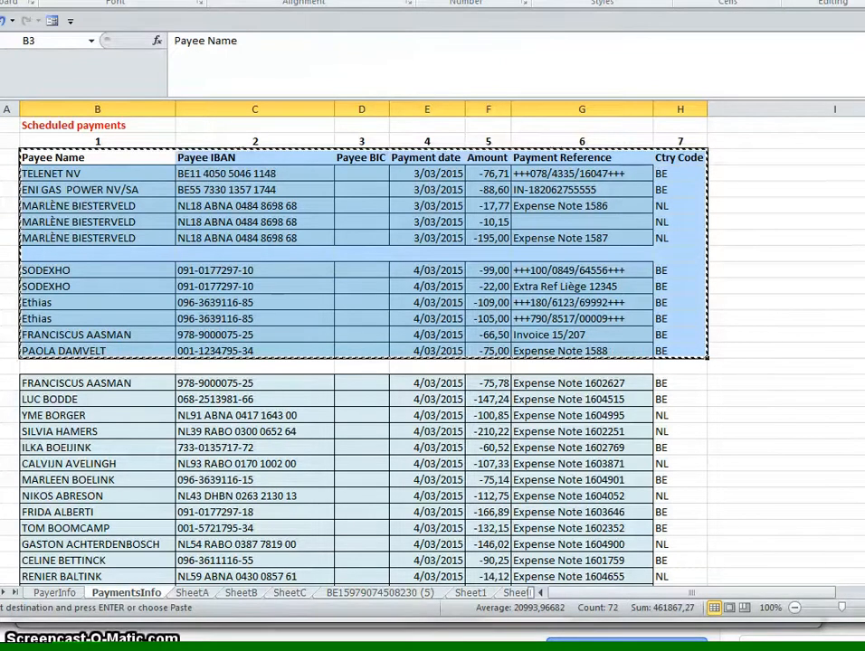
key(alt+Tab)
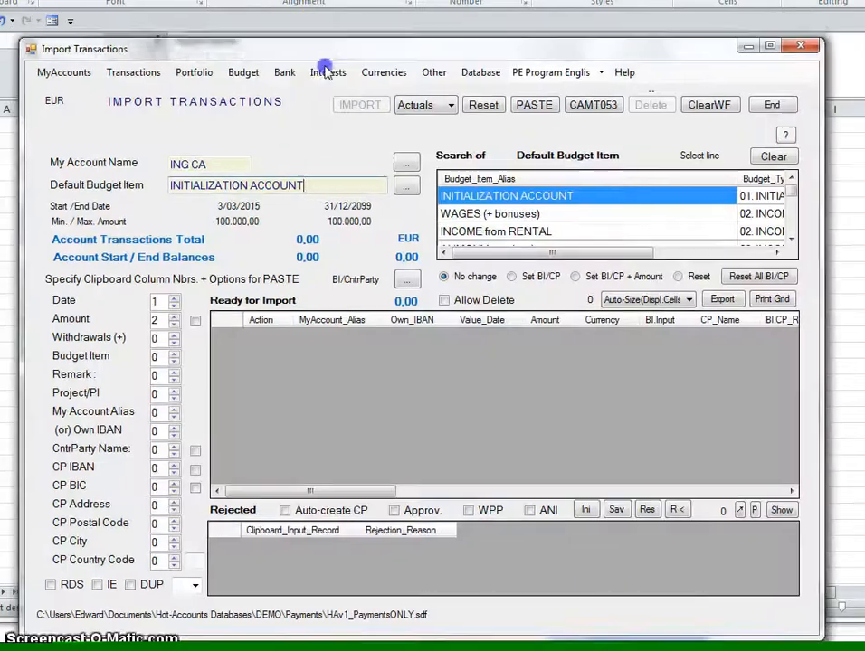
Set the import's clipboard column numbers to 4 for Date, 5 for Amount and 6 for Remark.
drag(325, 50, 335, 204)
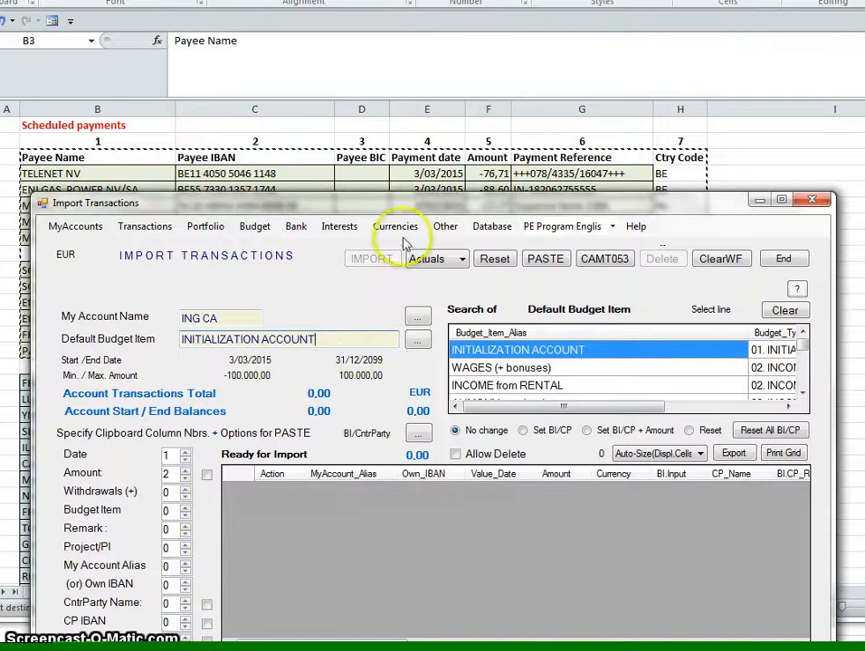
click(185, 451)
click(186, 475)
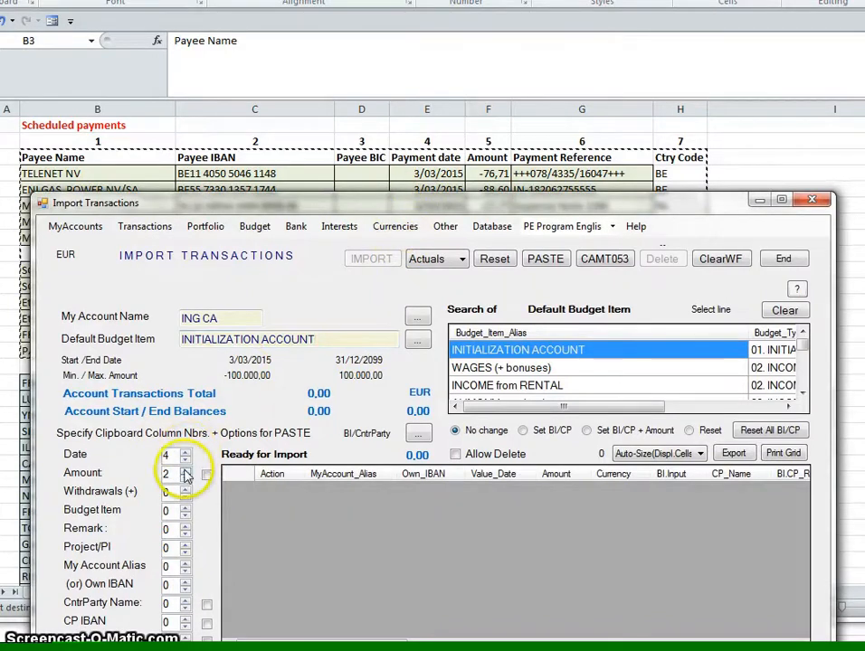
click(184, 472)
click(207, 477)
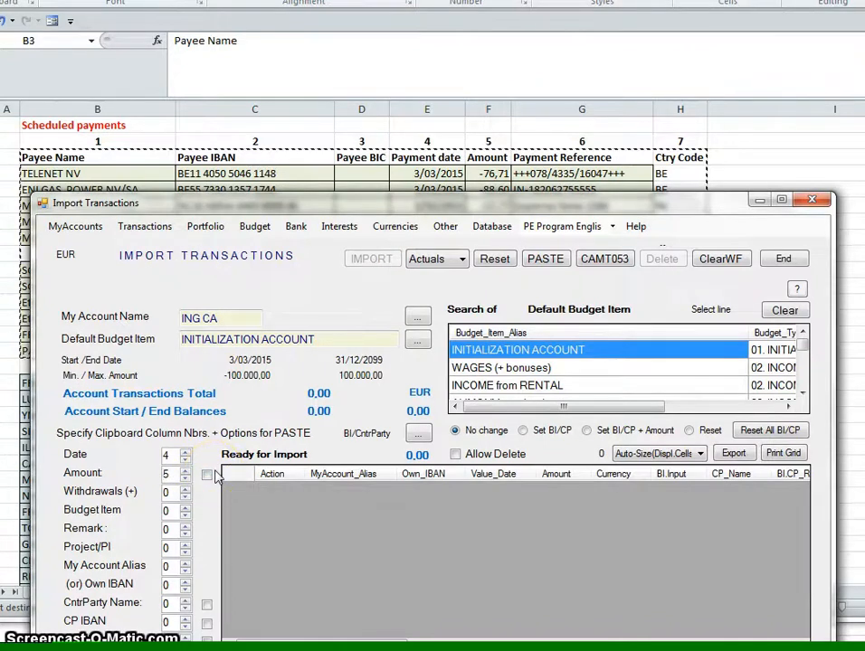
click(166, 531)
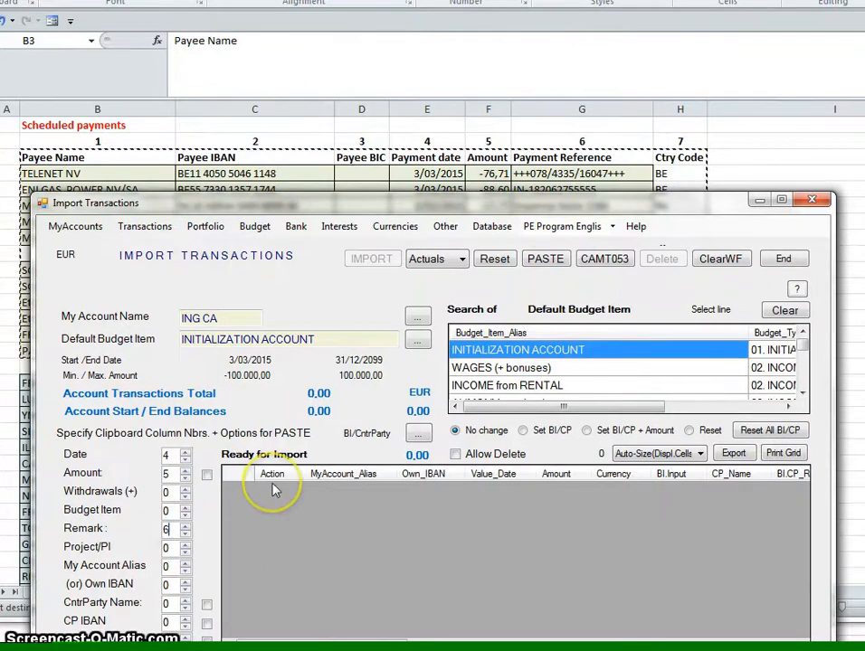
Set the column numbers to 1 for CntrParty Name, 2 for CP IBAN and 7 for CP Country Code, enabling the CP IBAN and CP BIC options.
click(184, 601)
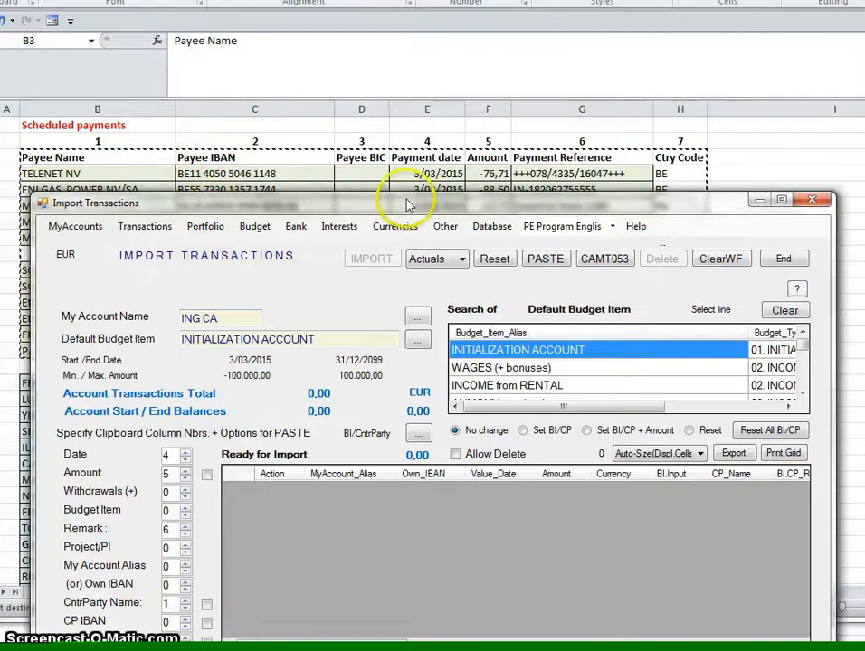
drag(407, 201, 407, 188)
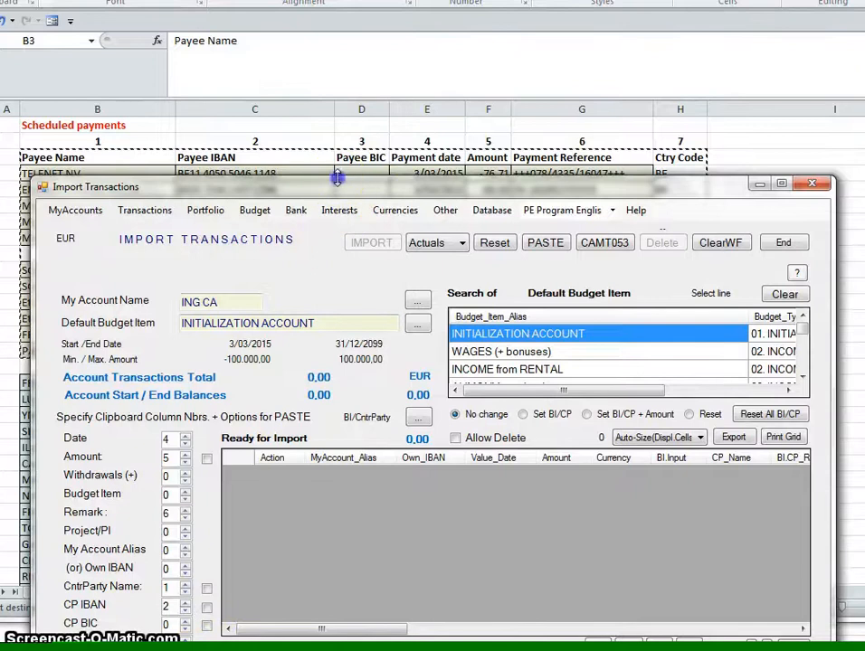
mouse_move(284, 167)
mouse_down()
mouse_move(281, 274)
mouse_move(282, 170)
mouse_move(282, 177)
mouse_up()
click(174, 594)
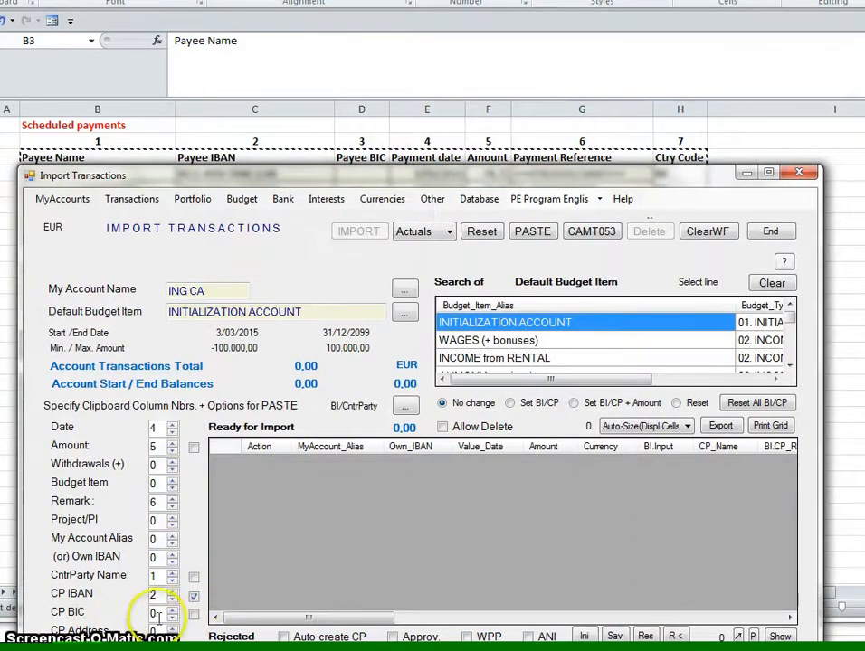
drag(314, 182, 311, 115)
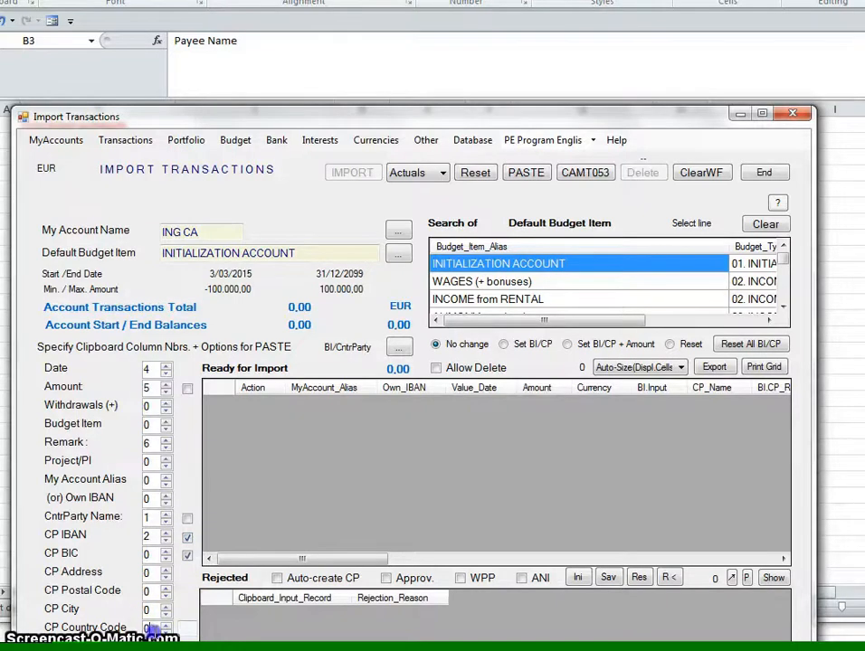
mouse_move(512, 116)
mouse_down()
mouse_move(512, 187)
mouse_move(507, 123)
mouse_up()
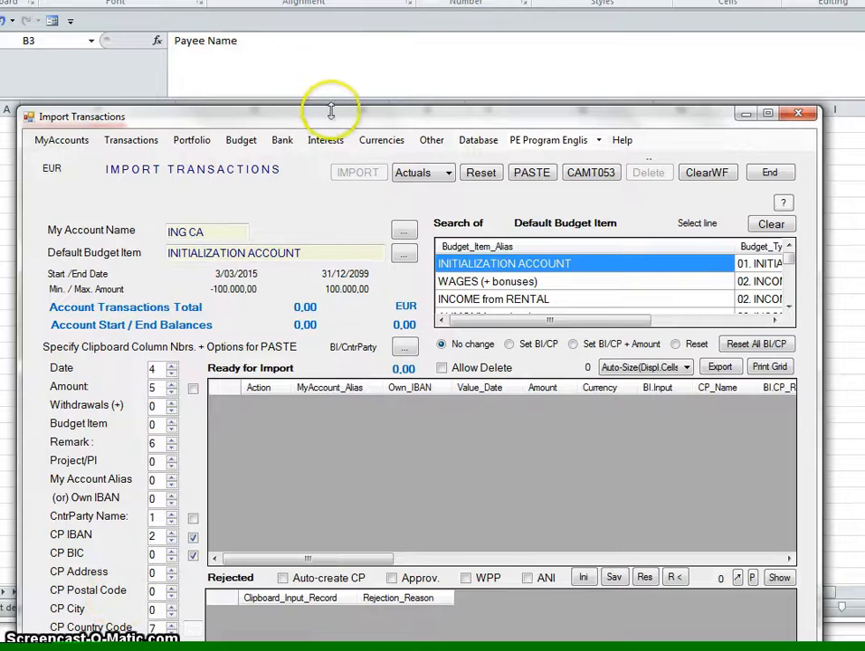
drag(331, 117, 335, 42)
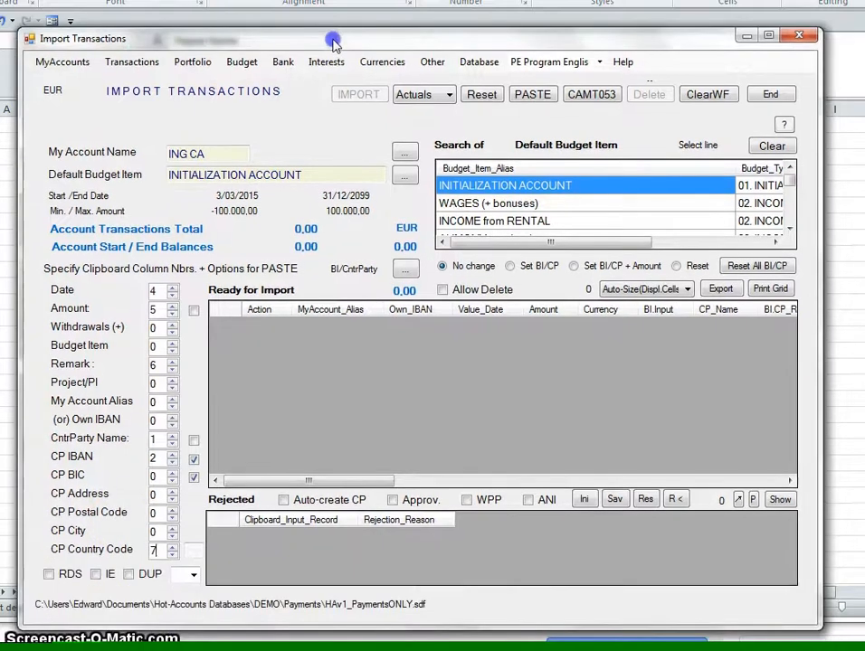
Enable Auto-create CP, Approv. and WPP, and paste the copied payments into the import working zone.
click(284, 500)
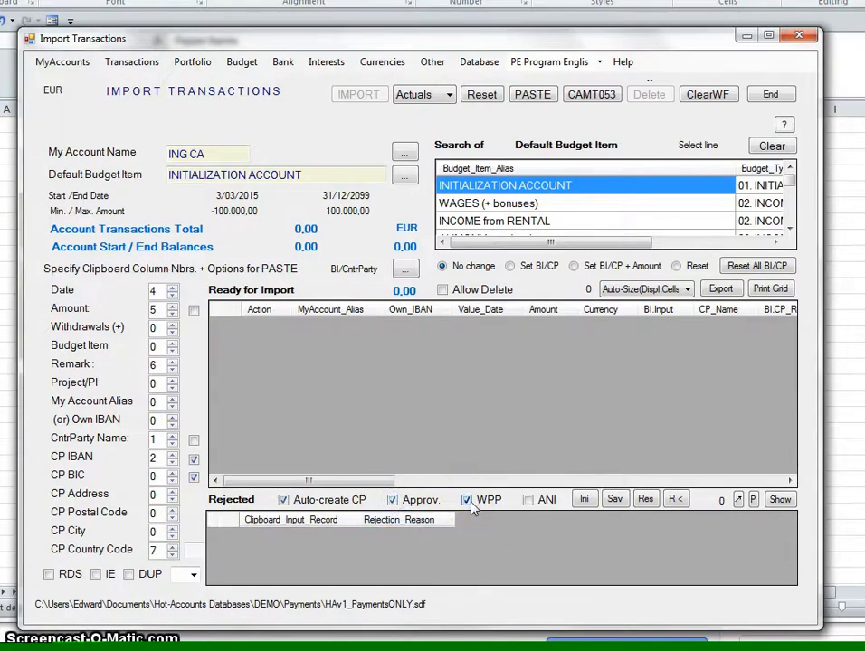
click(290, 367)
click(529, 96)
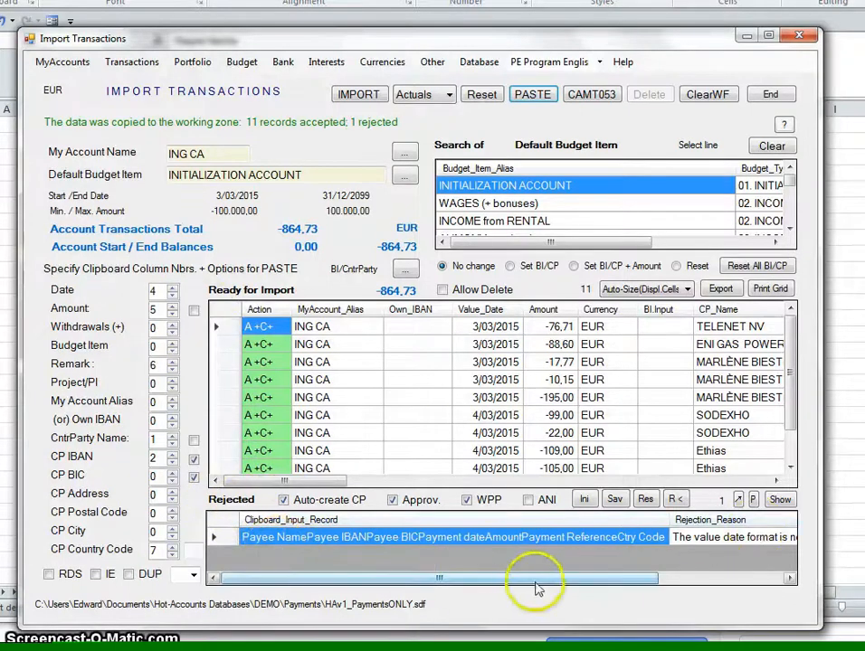
Show the full details and rejection reason of the rejected clipboard record, and close the message.
drag(536, 585, 489, 586)
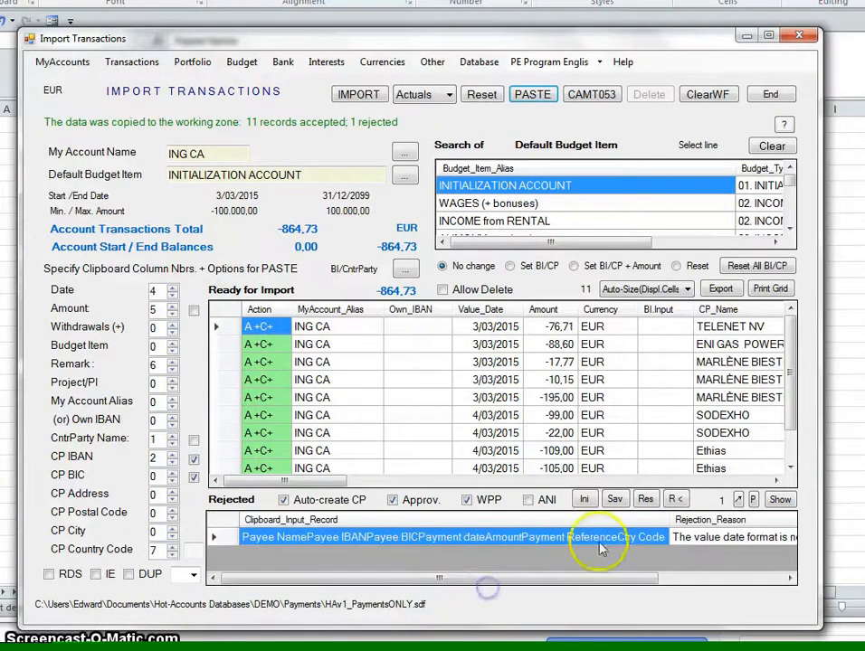
click(780, 501)
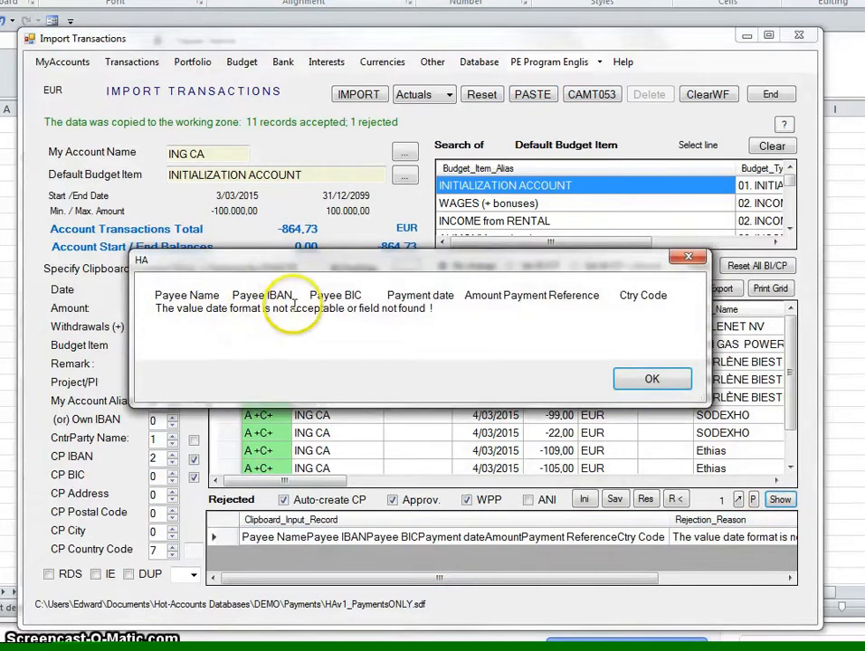
click(651, 378)
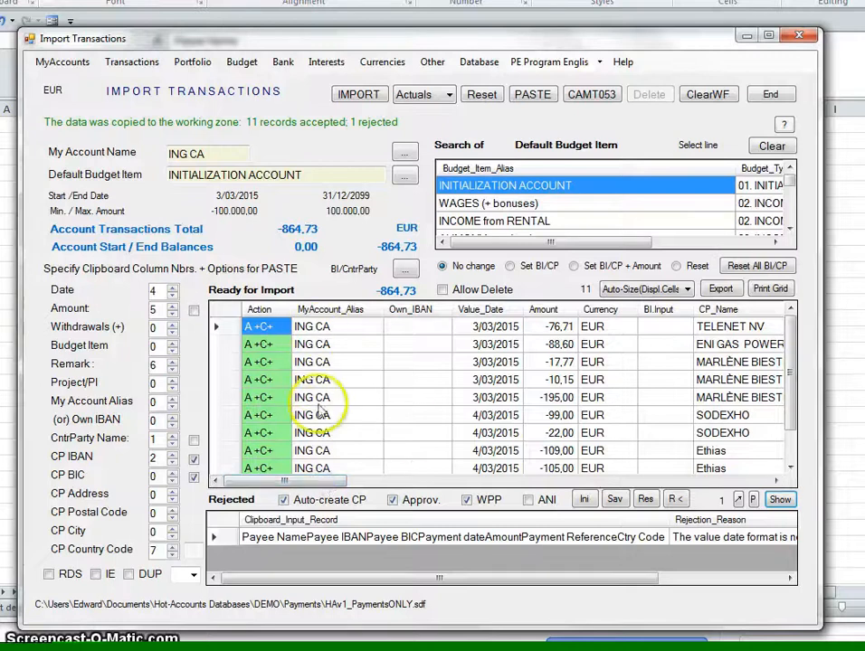
Review the records ready for import, checking dates, amounts, counterparty names, remarks, IBANs, BICs and country codes.
drag(792, 375, 791, 332)
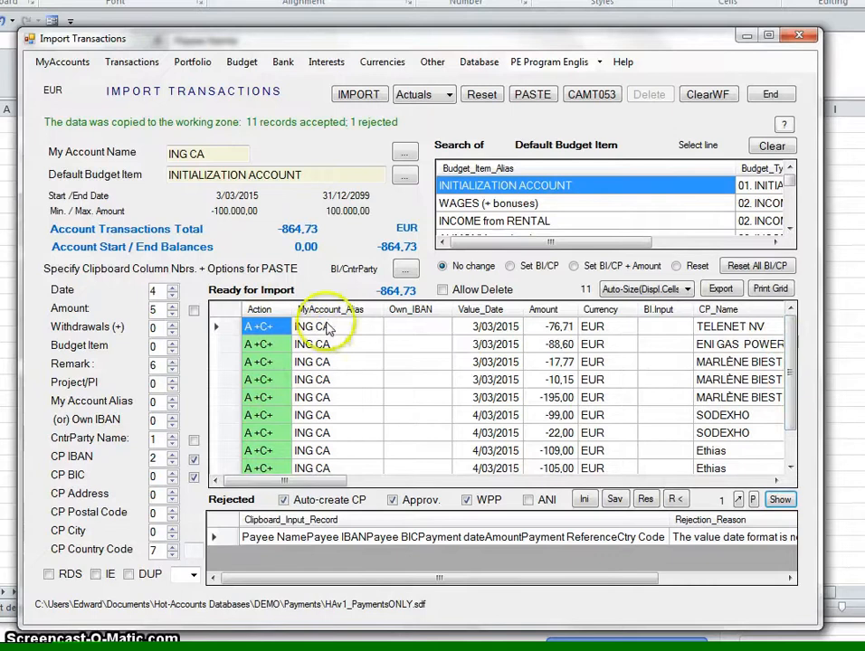
drag(321, 482, 344, 483)
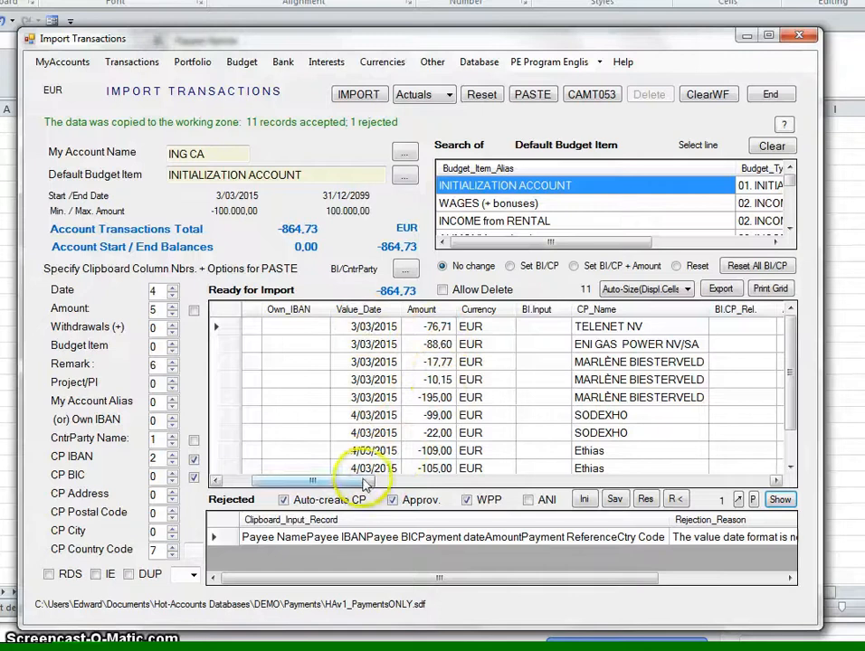
drag(364, 484, 389, 484)
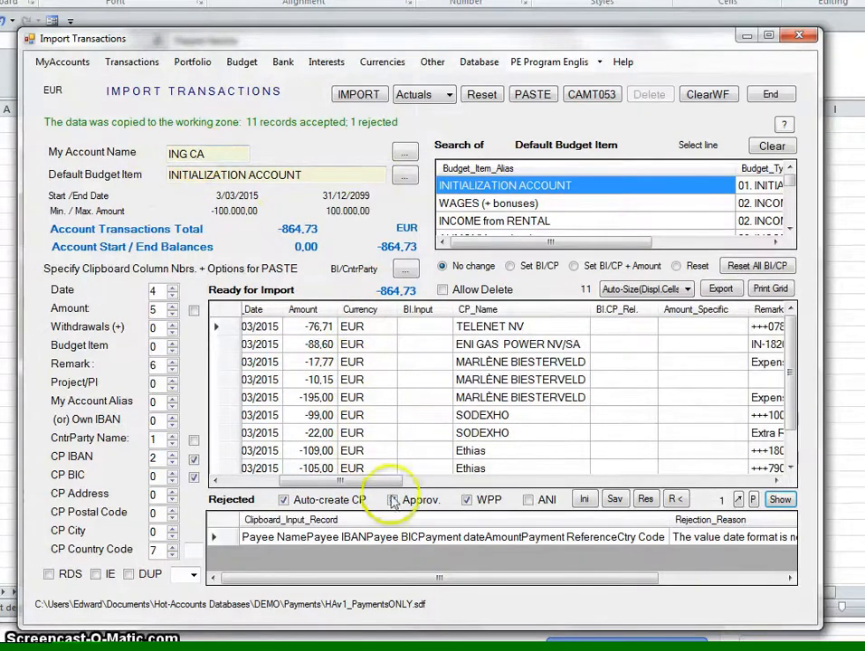
drag(375, 481, 473, 484)
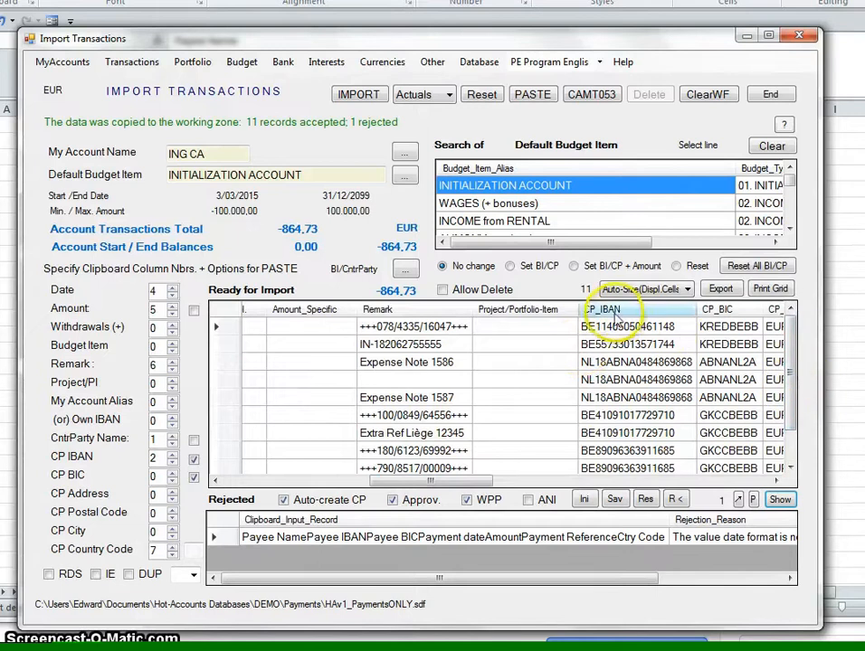
drag(791, 371, 799, 391)
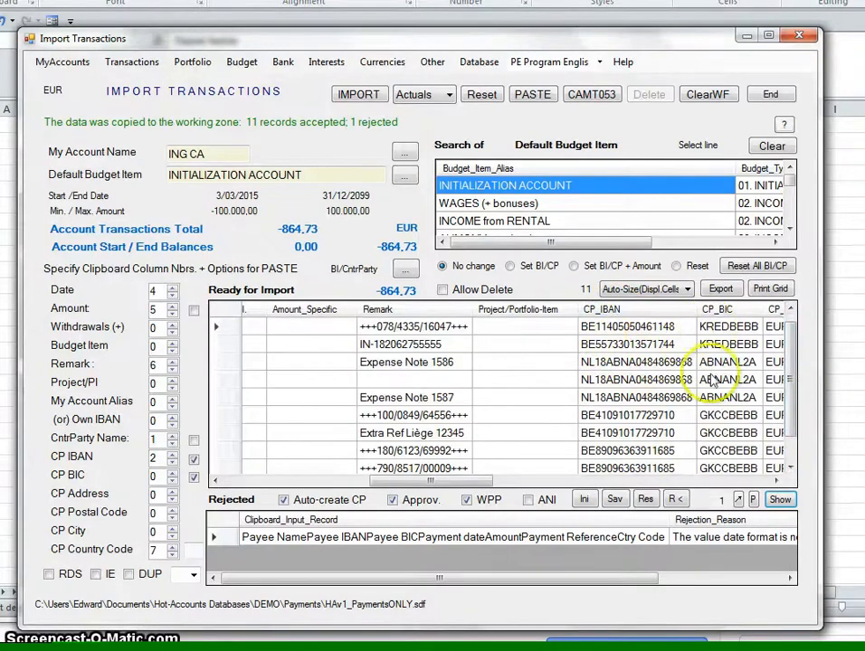
drag(488, 480, 529, 481)
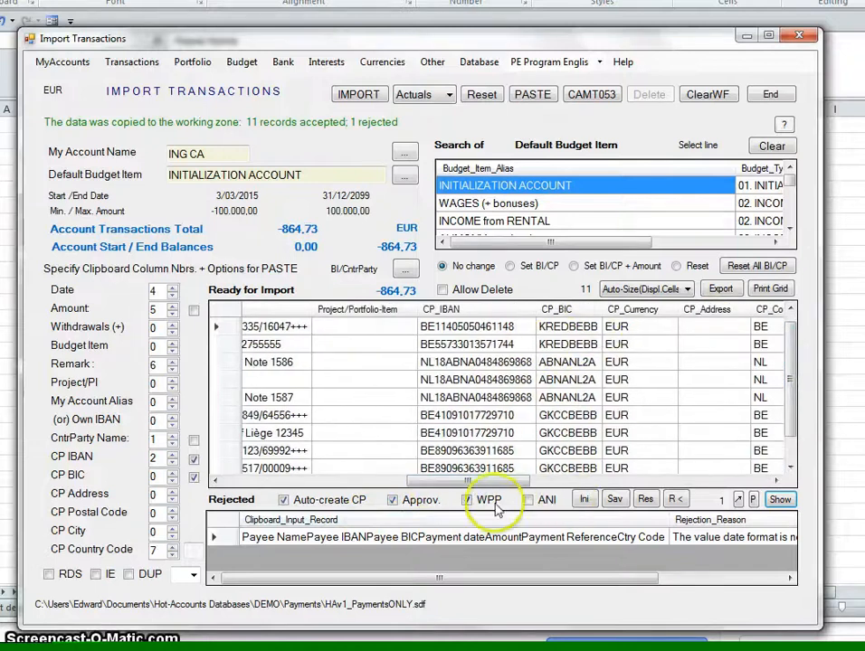
drag(488, 484, 289, 482)
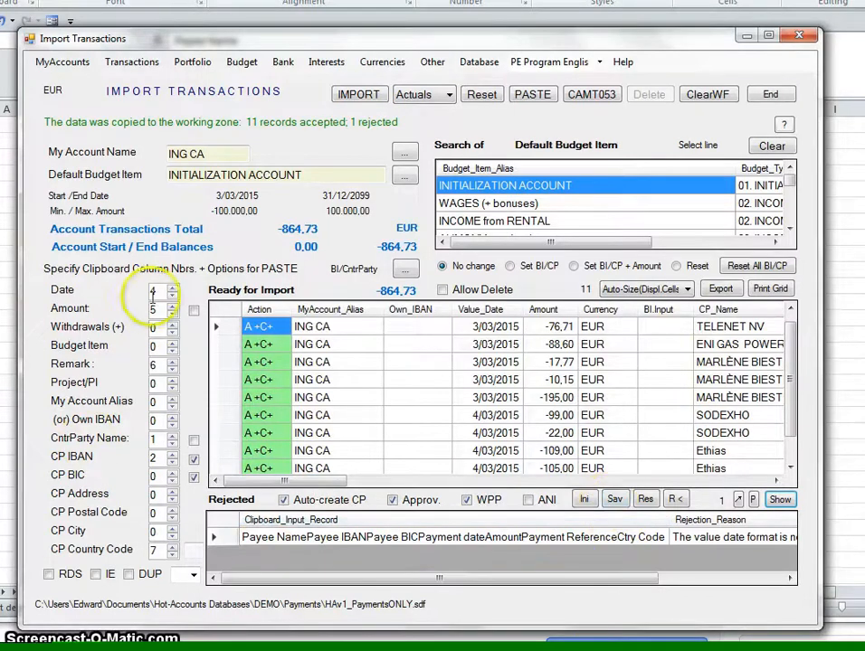
Save the import's column numbers and options, and test the save by initializing and restoring them.
click(616, 502)
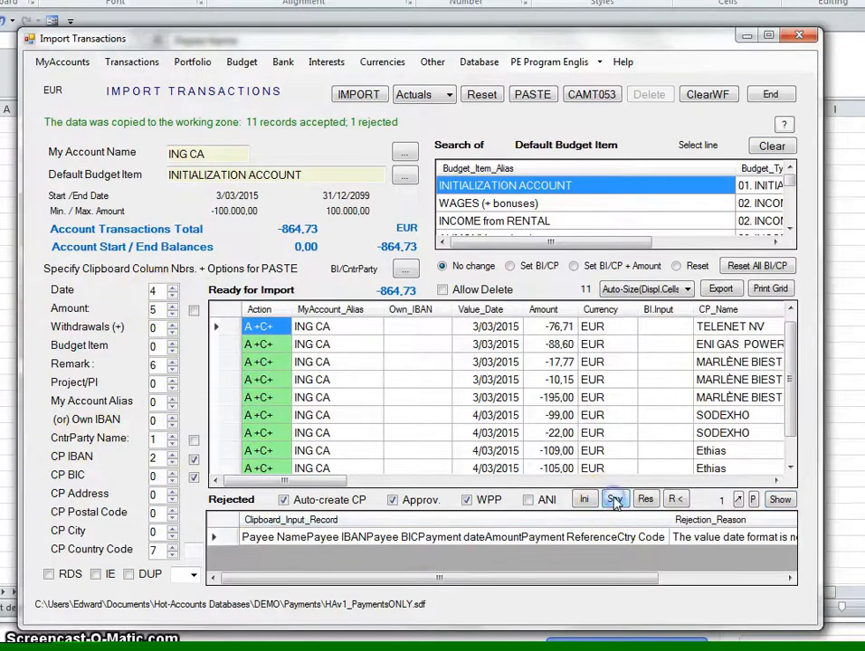
click(585, 503)
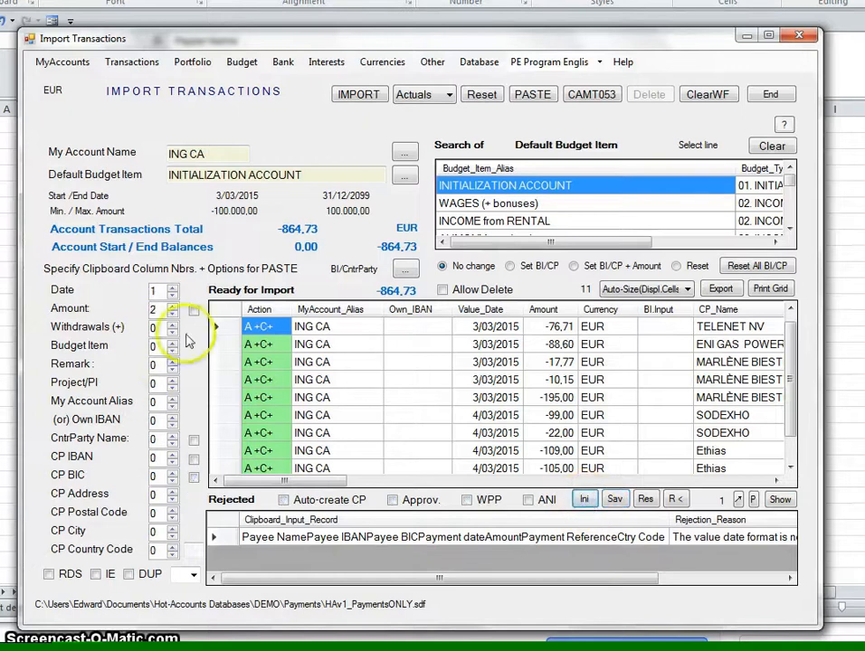
click(645, 502)
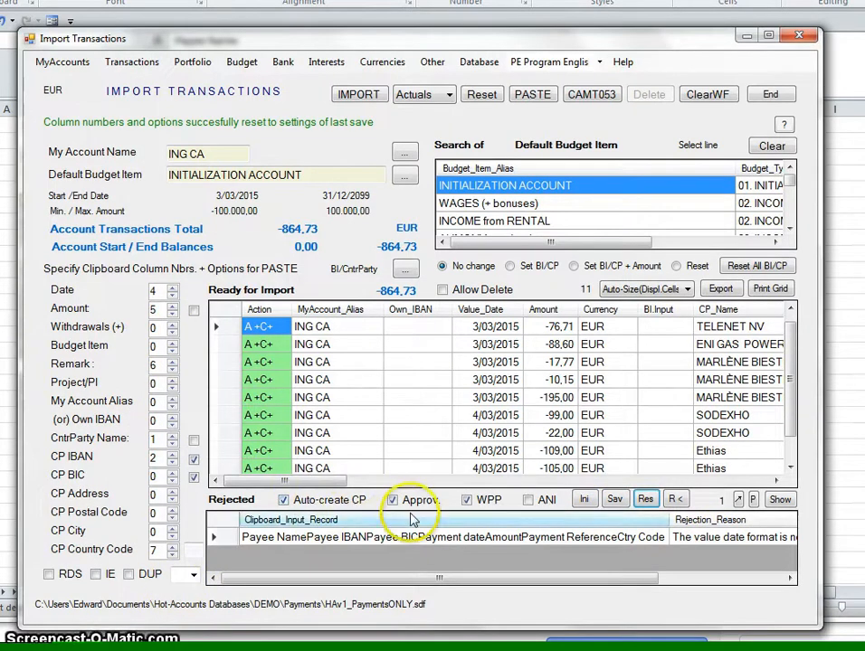
Start the import, examine the counterparty records proposed for creation and their BIC check, and cancel the processing.
click(359, 95)
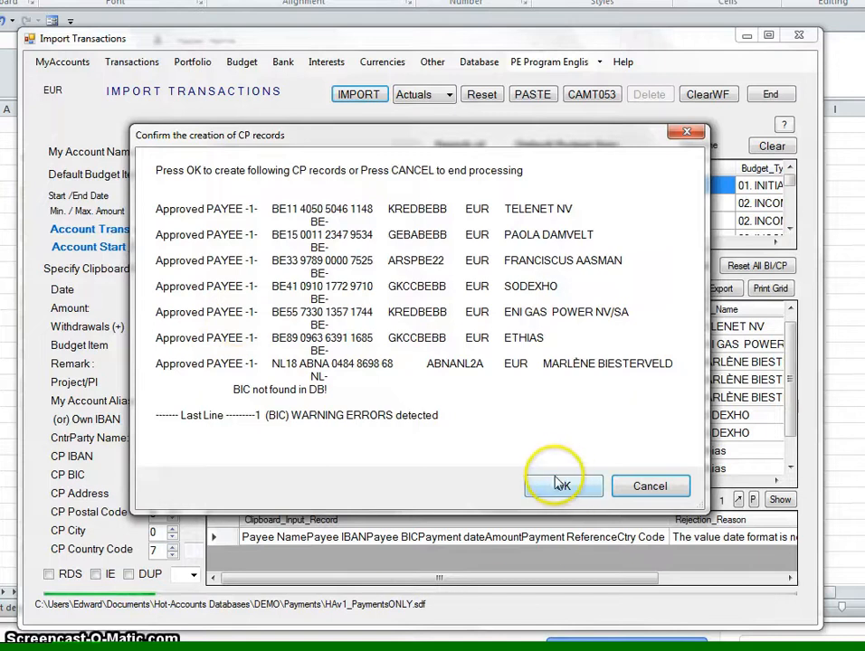
drag(337, 392, 296, 390)
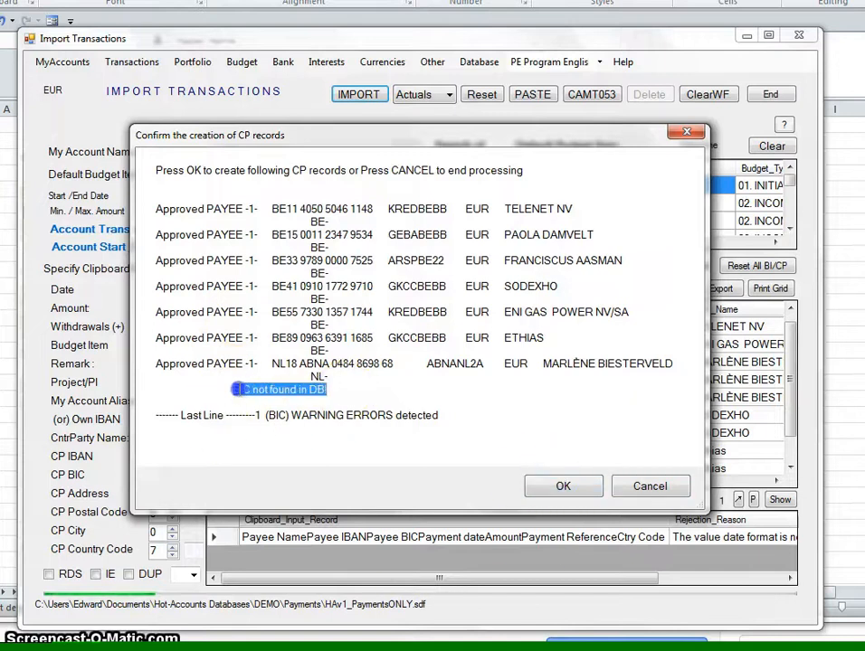
click(345, 398)
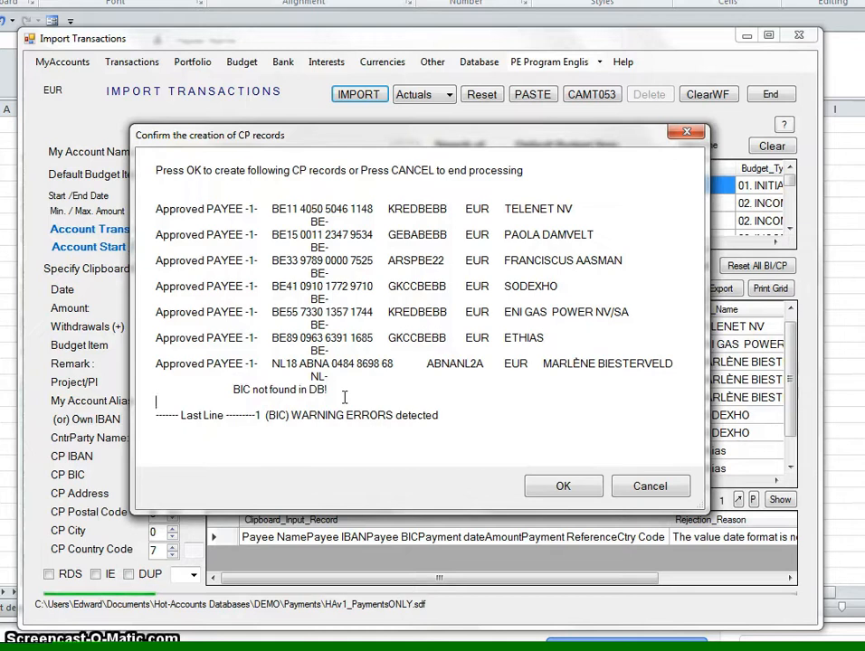
click(647, 489)
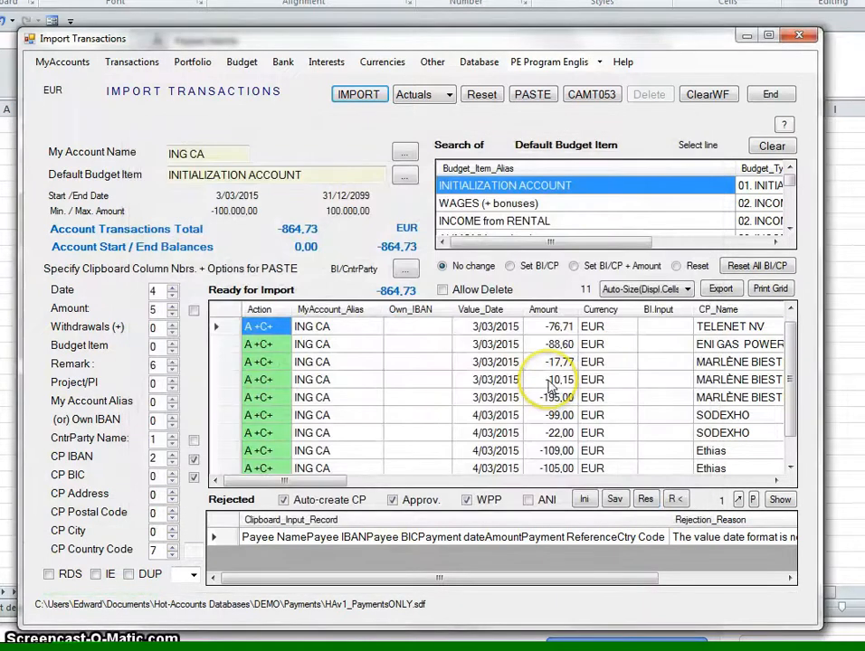
Open the Banks overview and set its filter to All shown.
click(286, 66)
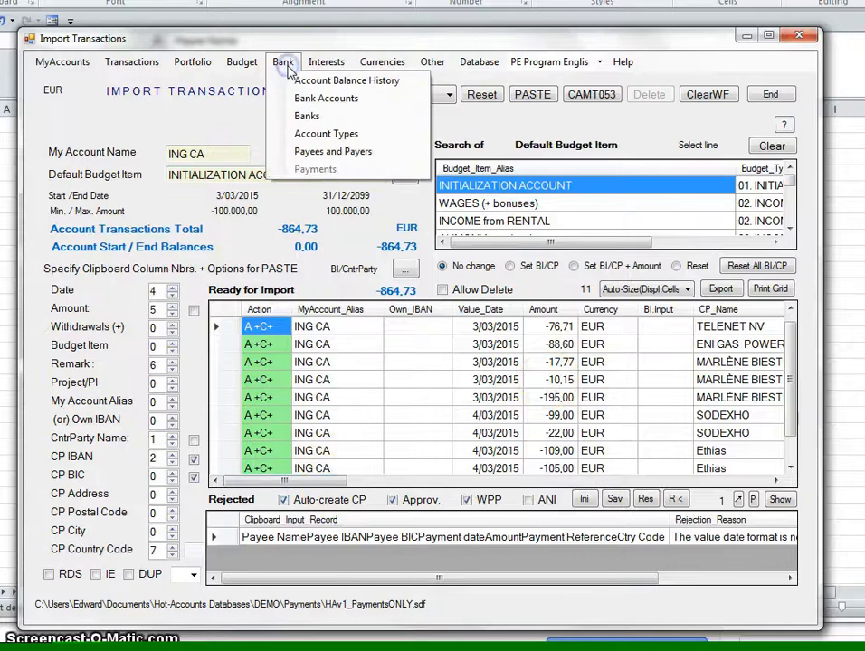
click(301, 120)
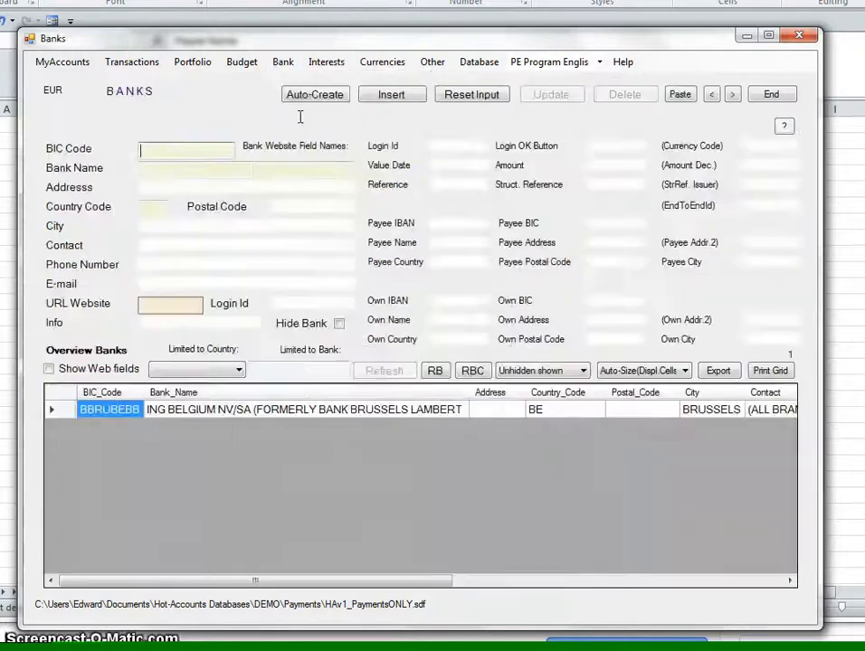
click(535, 372)
click(533, 407)
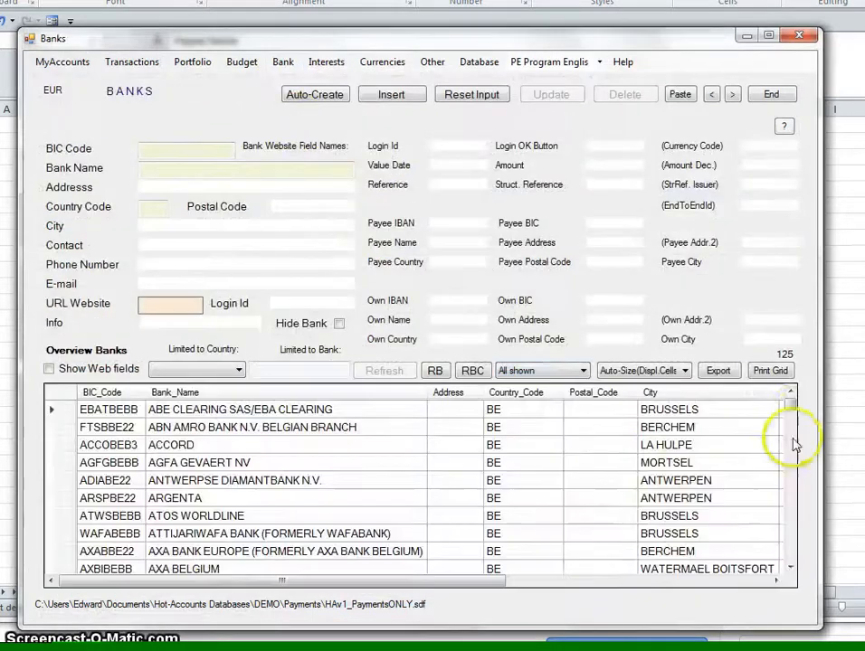
Look through the listed Belgian banks and limit the Banks overview to the country NL Netherlands.
mouse_move(791, 411)
mouse_down()
mouse_move(790, 562)
mouse_move(789, 389)
mouse_up()
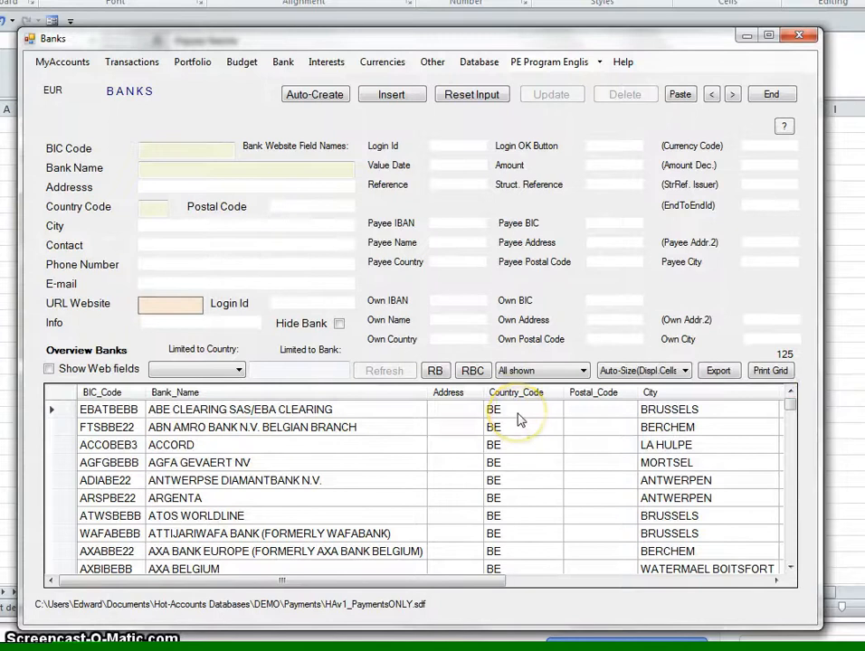
mouse_move(795, 409)
mouse_down()
mouse_move(806, 609)
mouse_move(789, 496)
mouse_move(791, 425)
mouse_up()
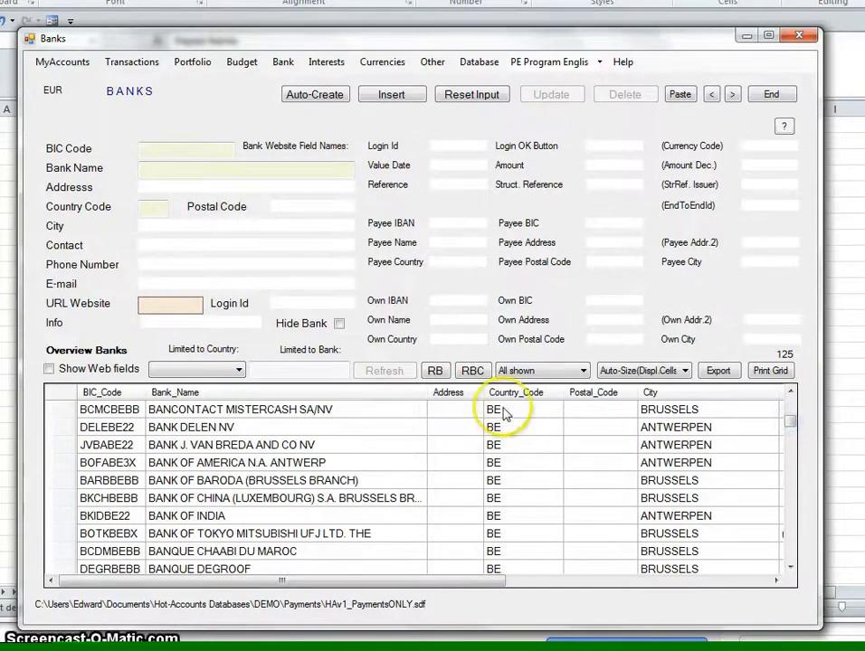
click(204, 371)
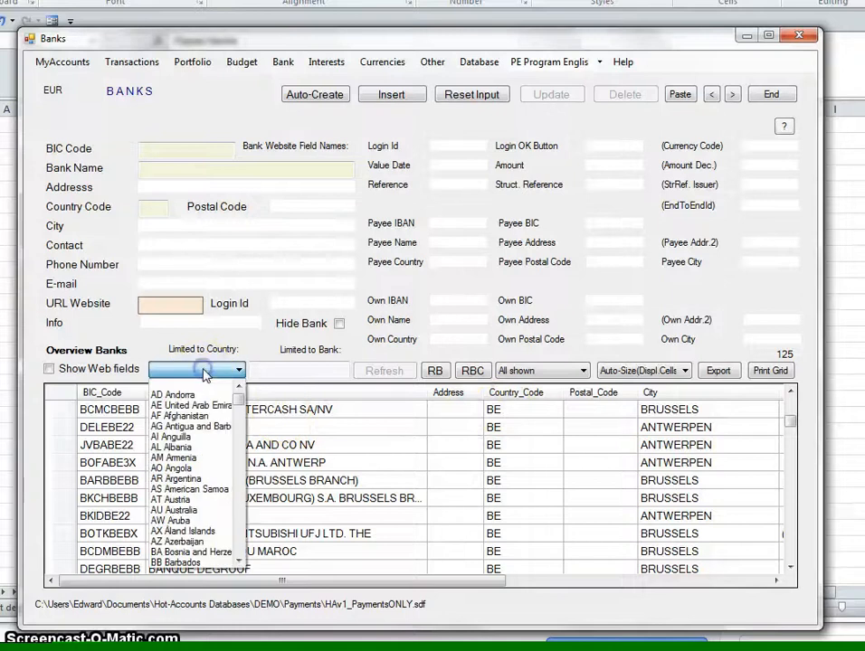
key(n)
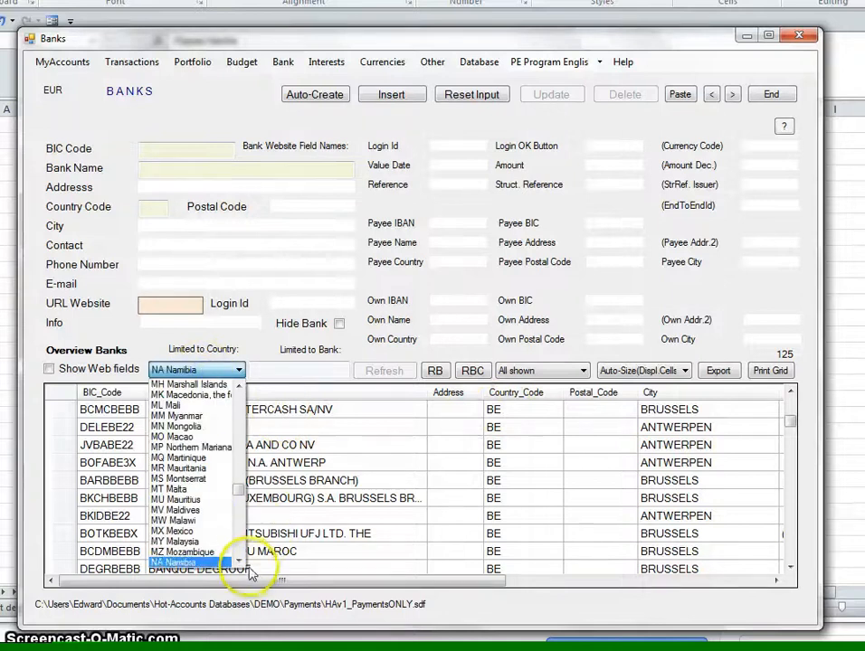
key(Down)
key(Down)
key(Down)
key(Down)
key(Down)
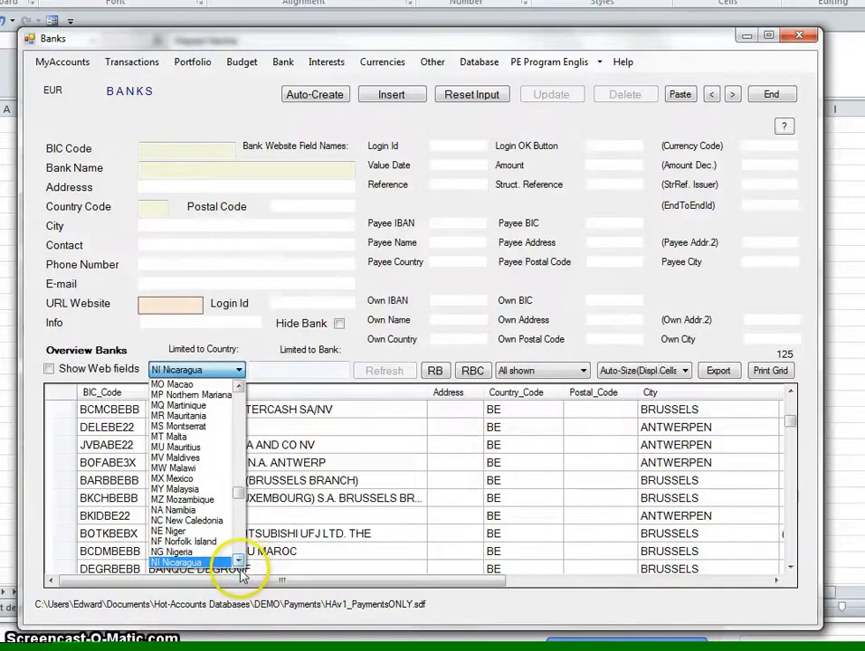
key(Down)
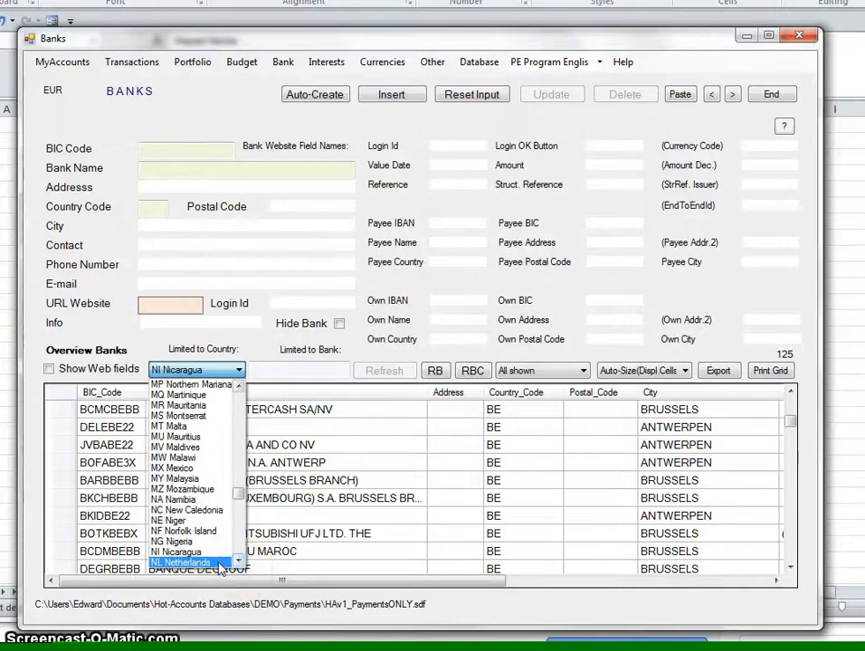
click(217, 561)
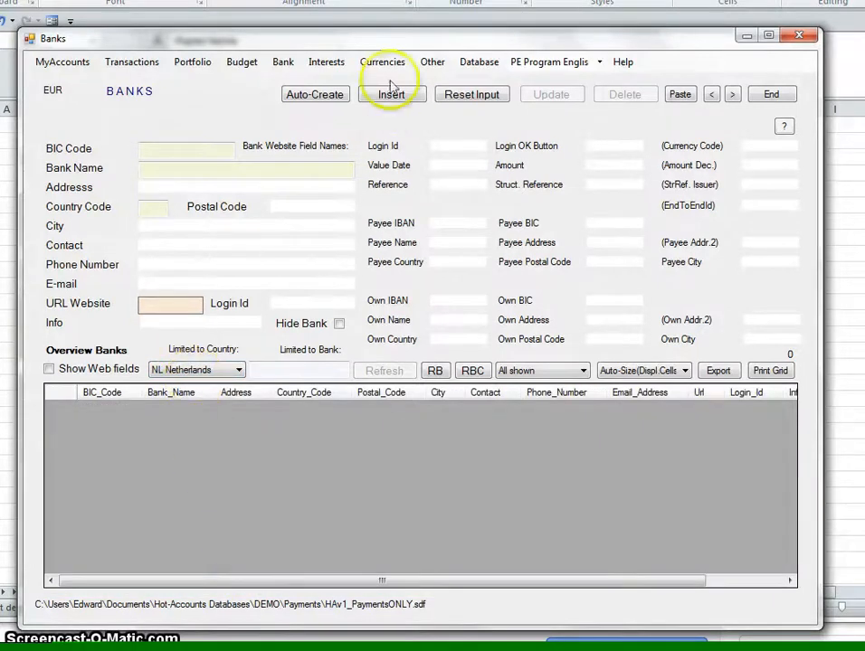
Auto-create the bank records for NL Netherlands, confirming the creation.
click(304, 94)
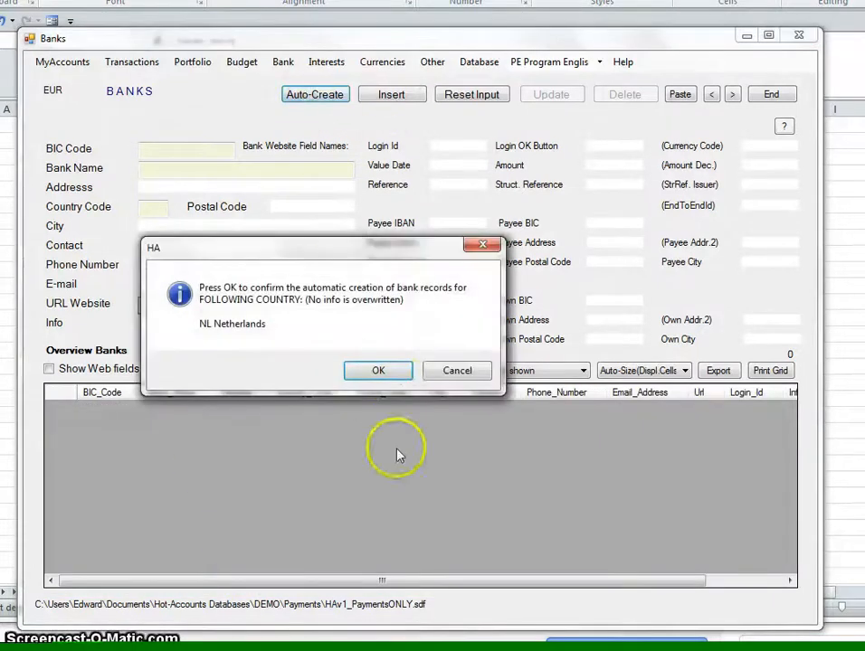
click(386, 372)
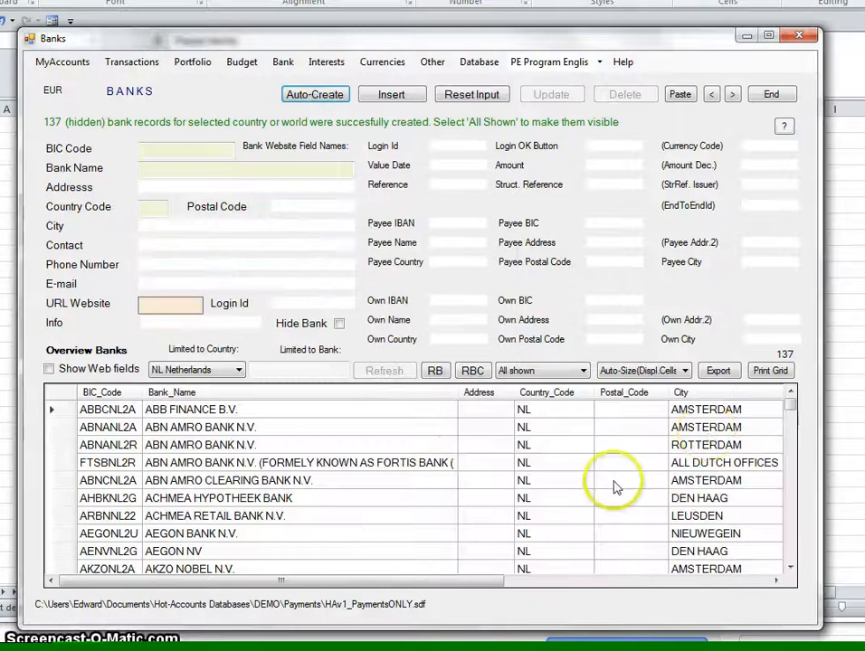
mouse_move(790, 407)
mouse_down()
mouse_move(791, 452)
mouse_move(792, 405)
mouse_up()
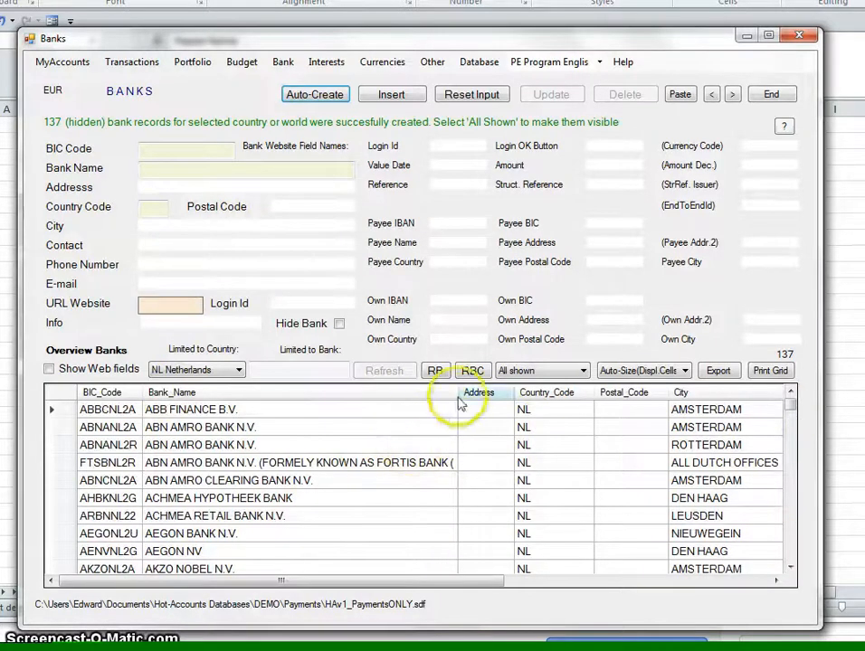
Clear the country limit of the Banks overview and auto-create the bank records for most banks in the world.
click(472, 370)
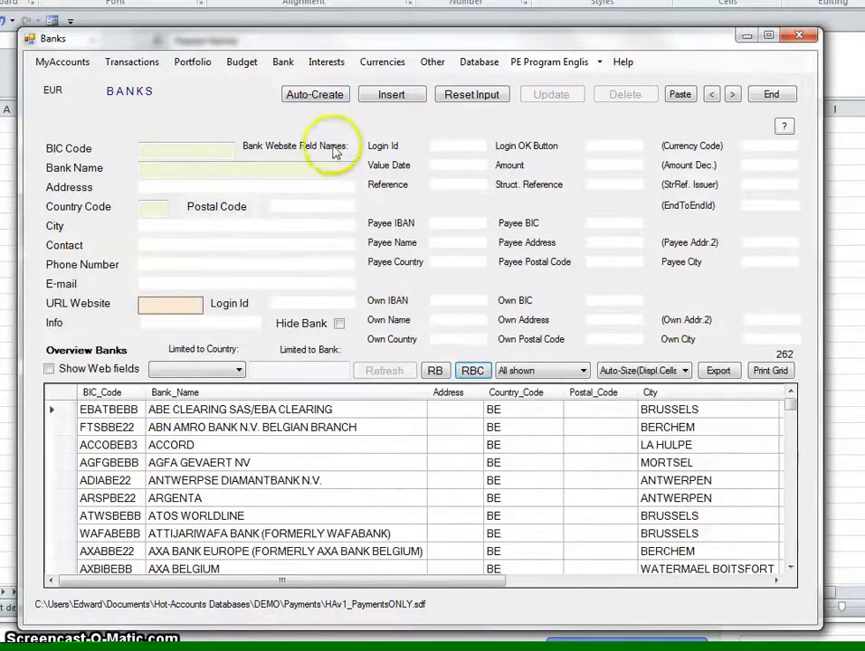
click(314, 95)
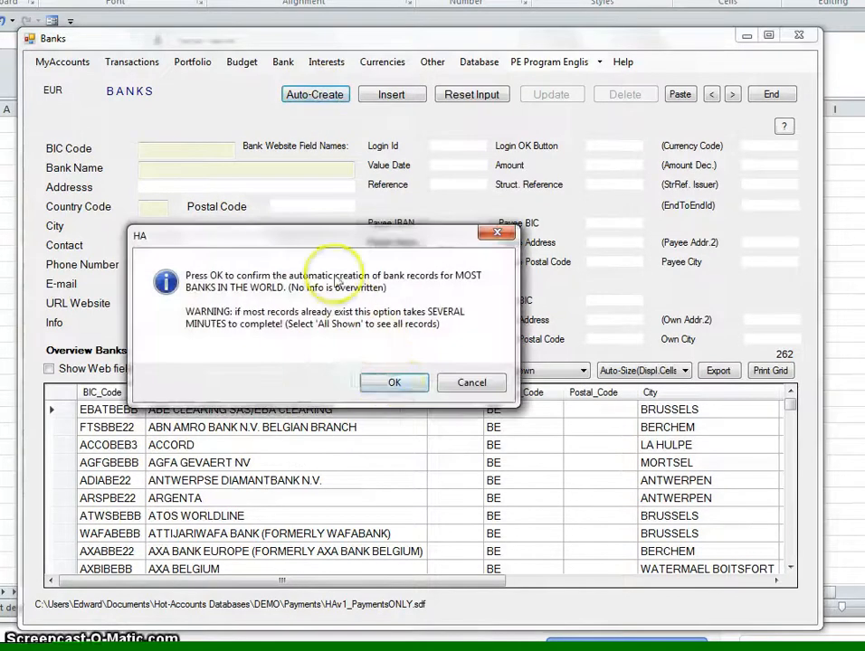
click(388, 384)
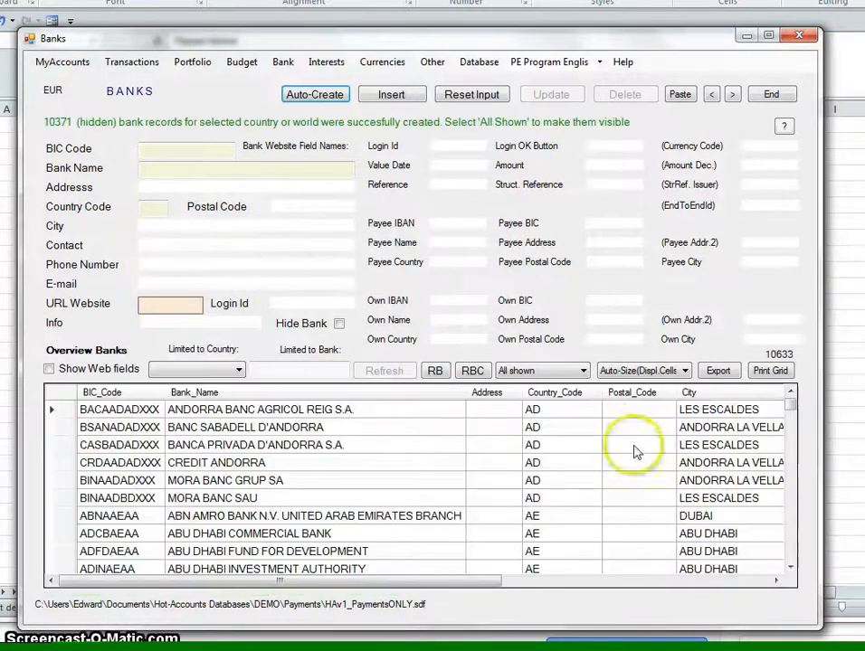
drag(791, 409, 814, 401)
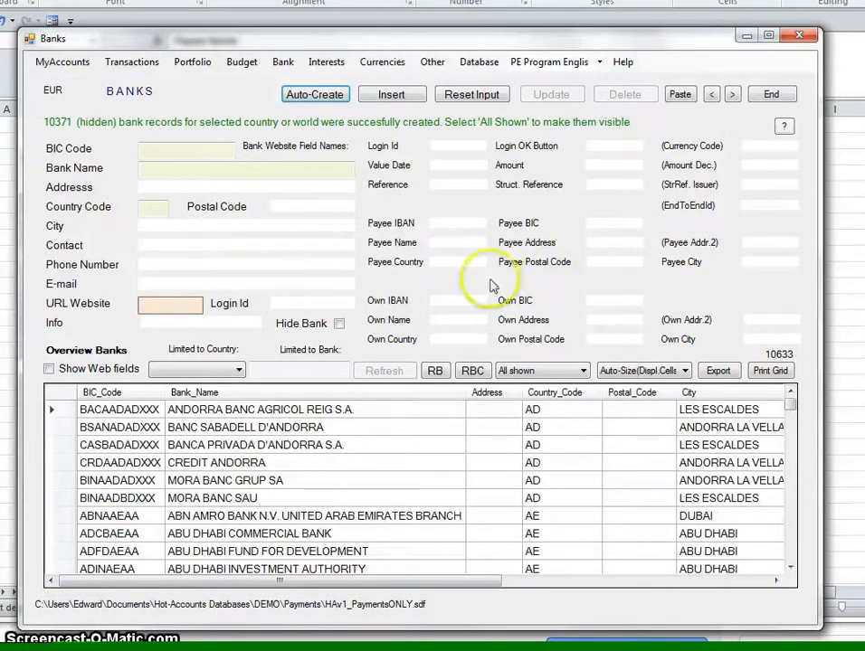
Return to Import Transactions, run the import again and confirm the creation of the proposed counterparty records.
click(431, 62)
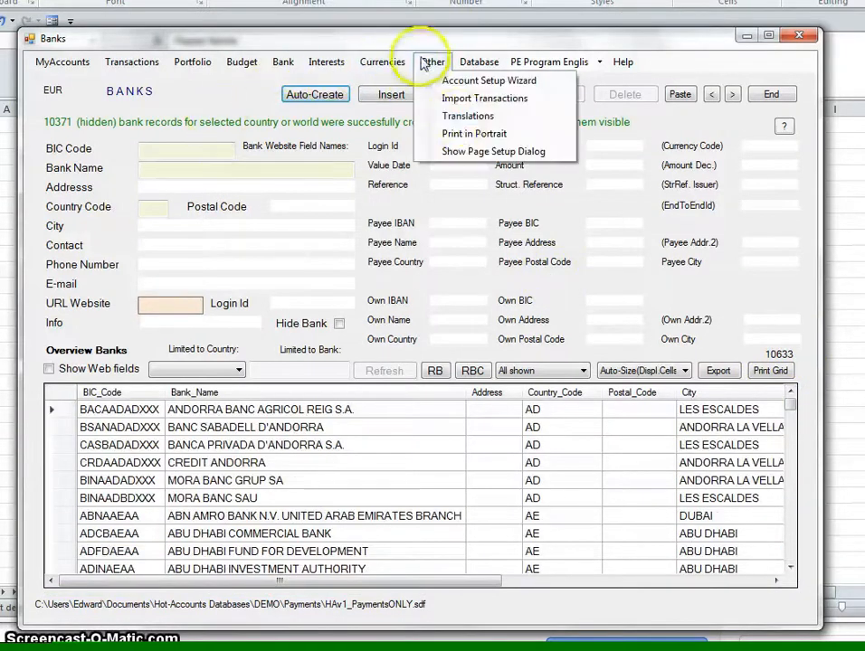
click(460, 96)
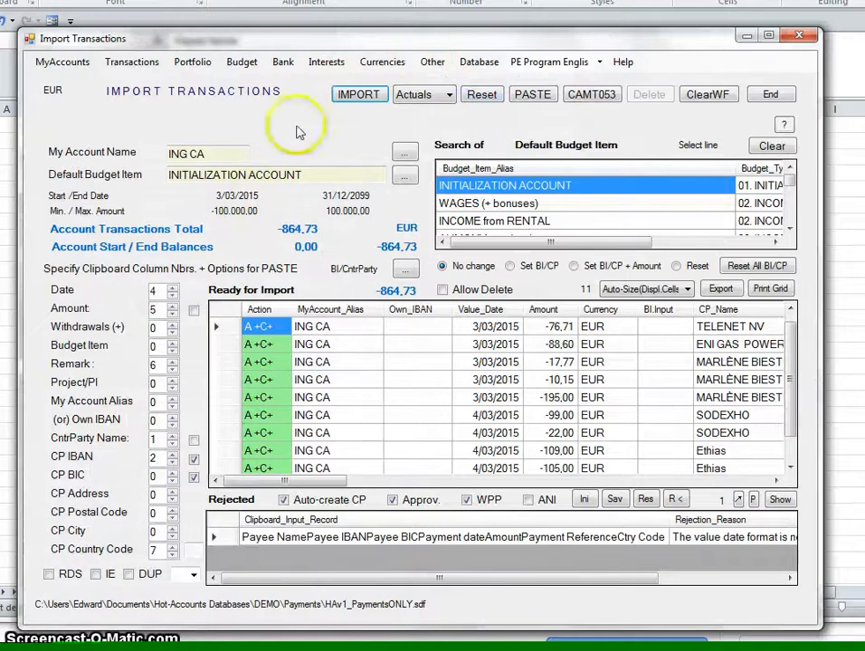
click(359, 95)
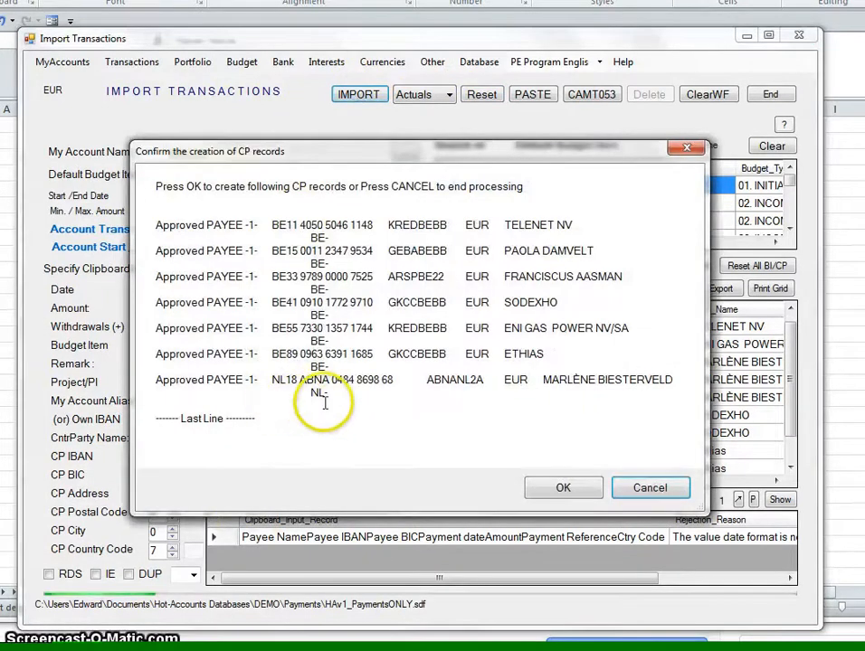
click(560, 486)
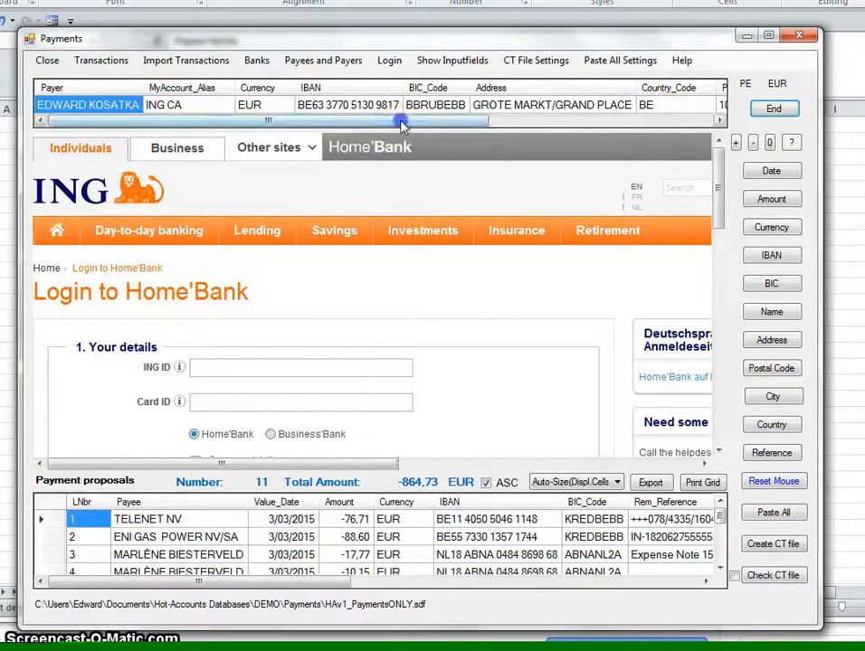
Create the credit transfer XML file for the ING CA payment proposals in the DEMO Payments folder, keeping the proposed file name.
drag(399, 121, 245, 127)
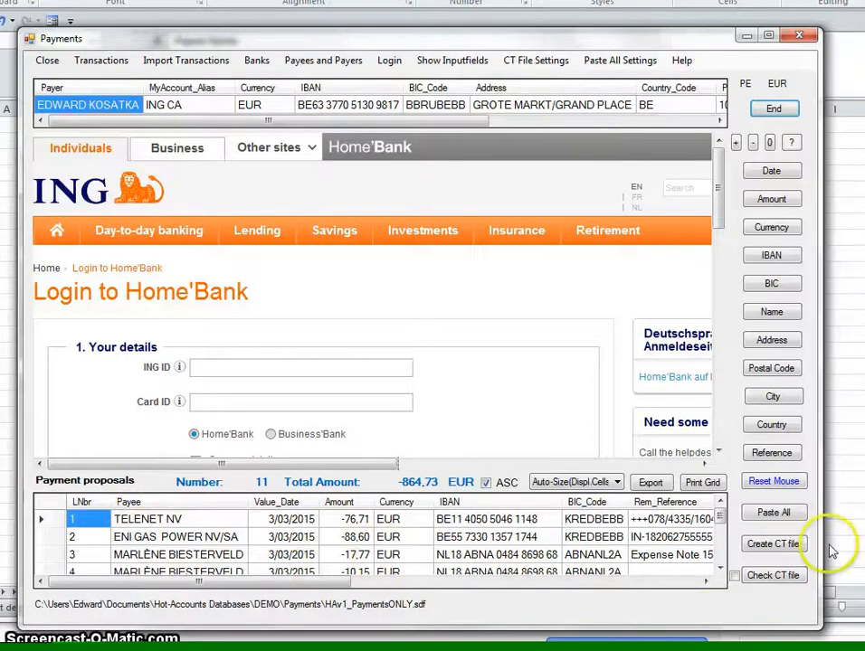
click(780, 545)
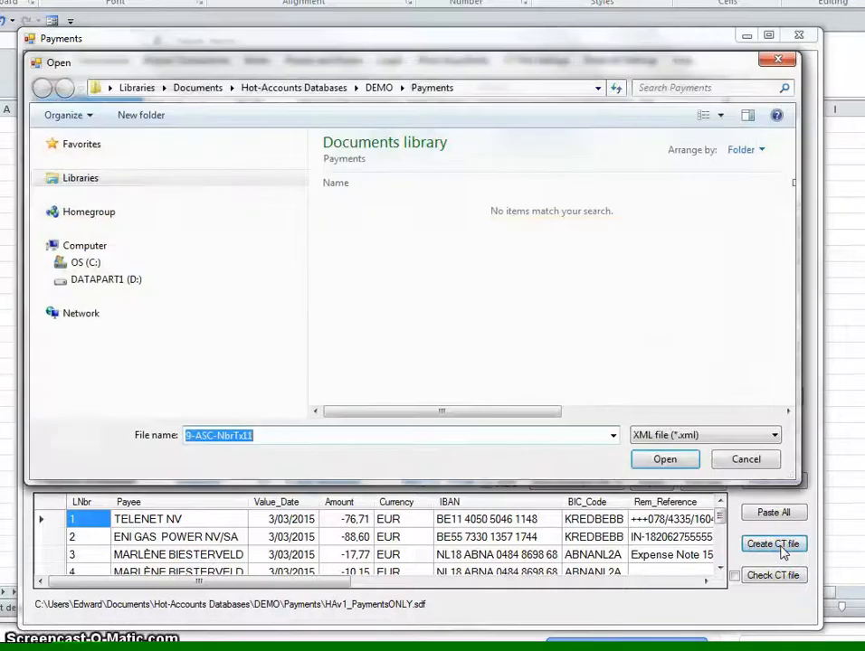
drag(273, 439, 139, 437)
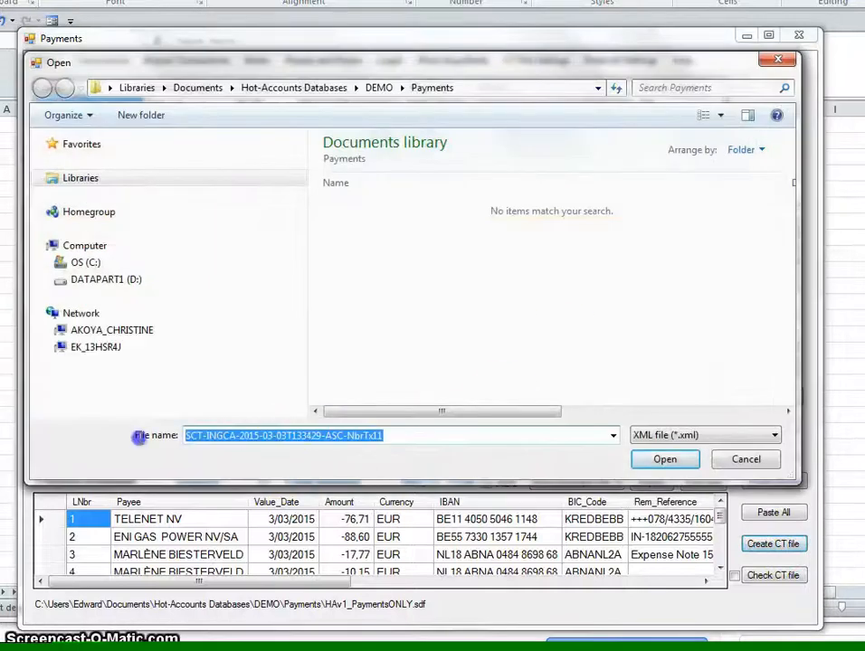
click(432, 87)
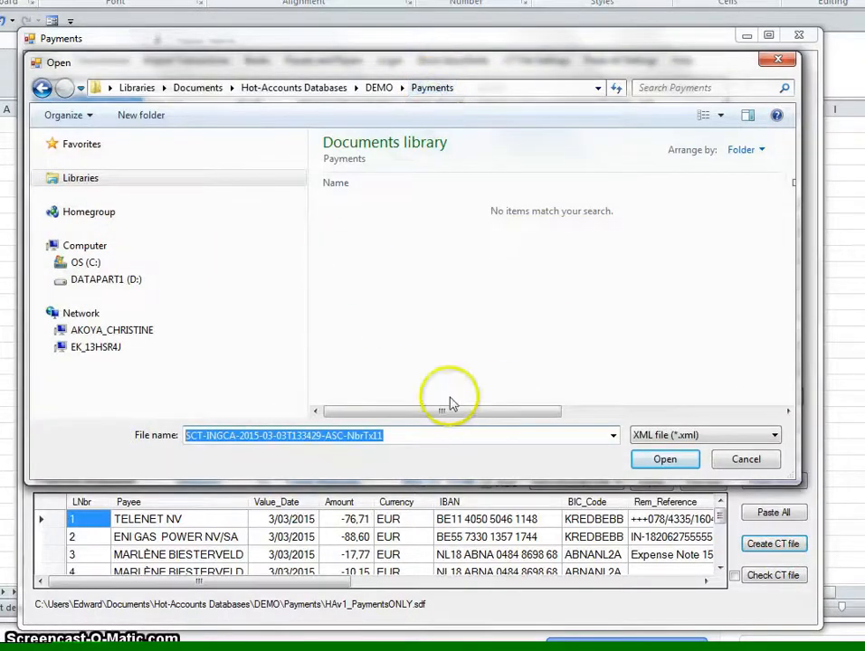
click(666, 462)
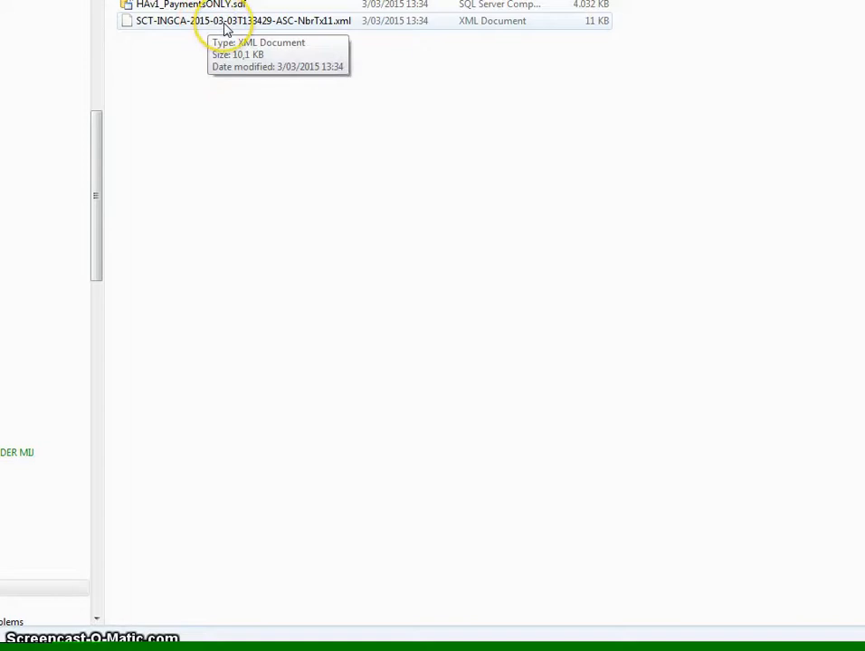
Open SCT-INGCA-2015-03-03T133429-ASC-NbrTx11.xml in Notepad, examine its header and transfer entries, and return to the Payments window.
double_click(225, 26)
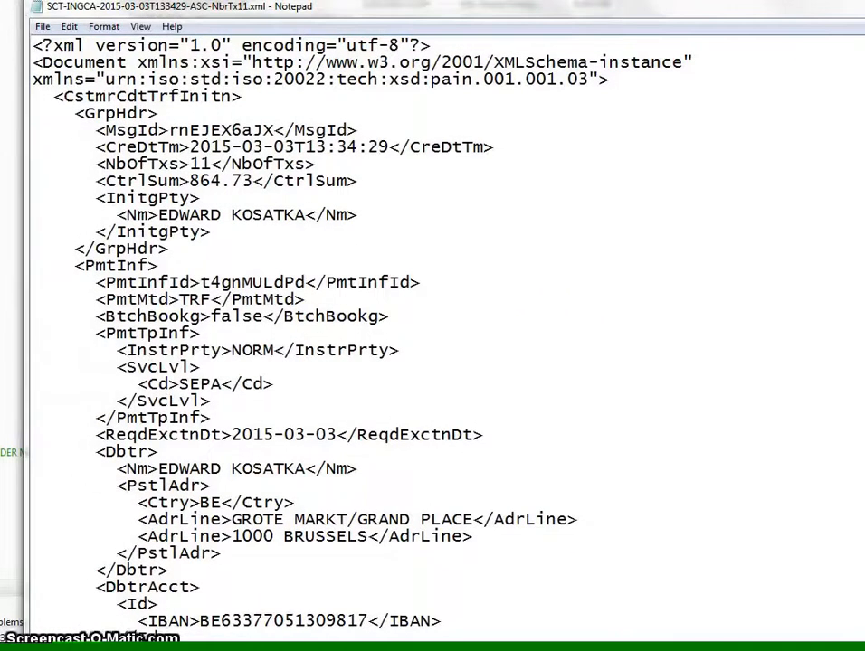
scroll(443, 335, down, 20)
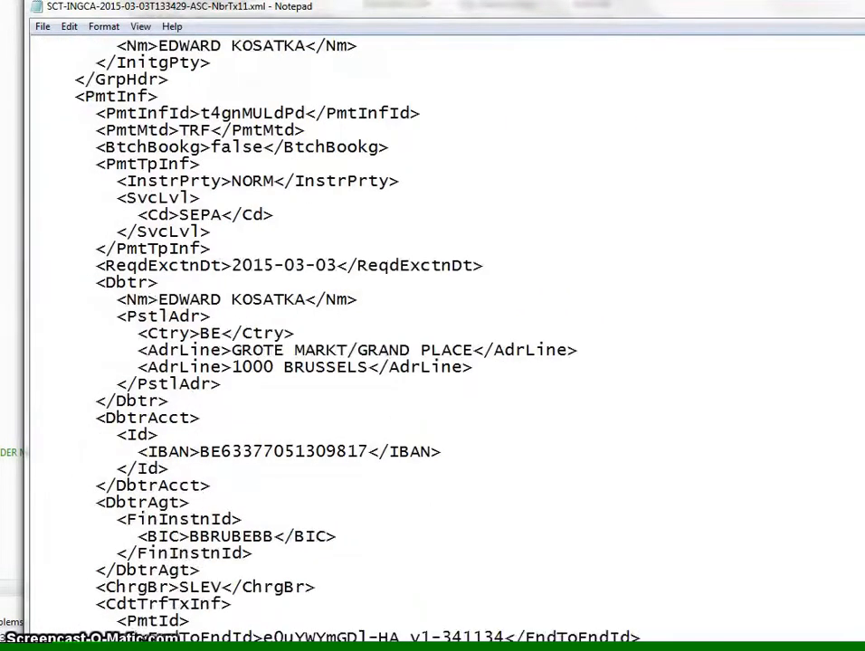
scroll(443, 334, down, 10)
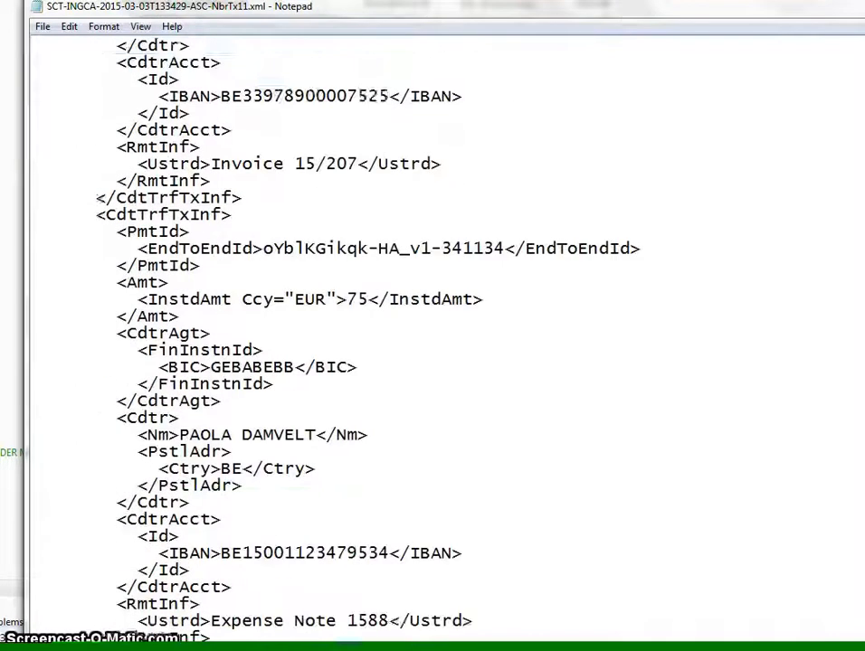
key(ctrl+Home)
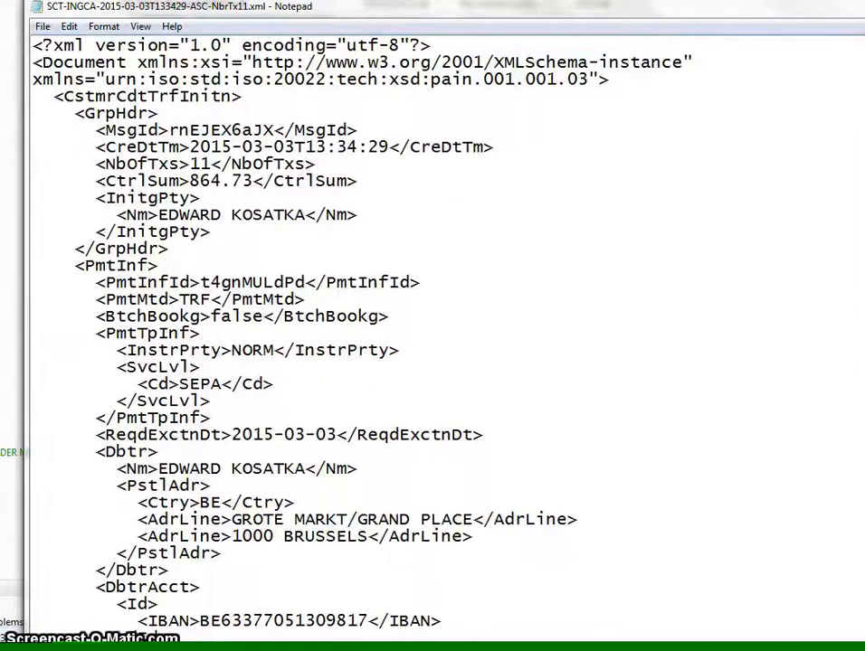
key(alt+F4)
key(alt+Tab)
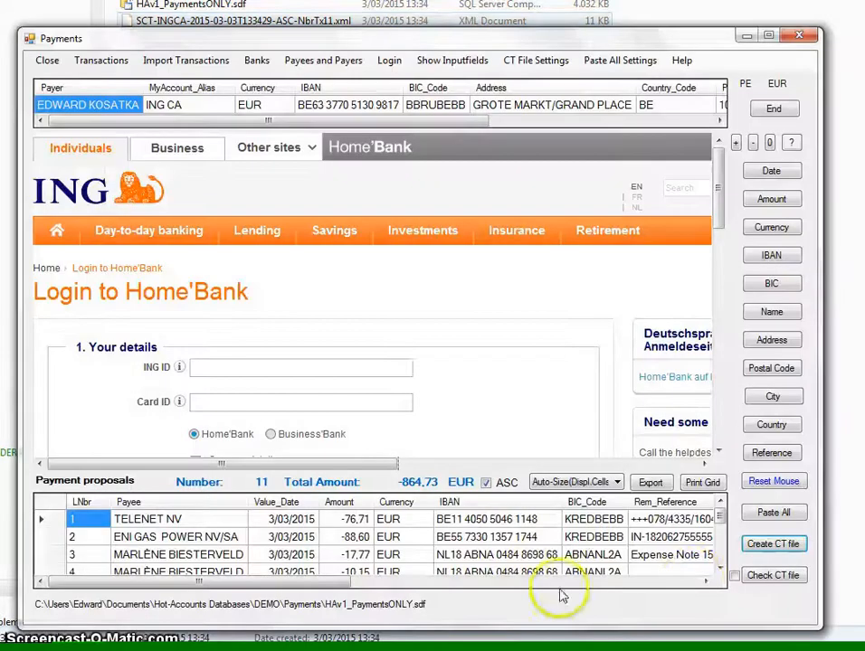
Check the created credit transfer file and review its overview for the number of transactions, control sum and requested execution date.
click(769, 580)
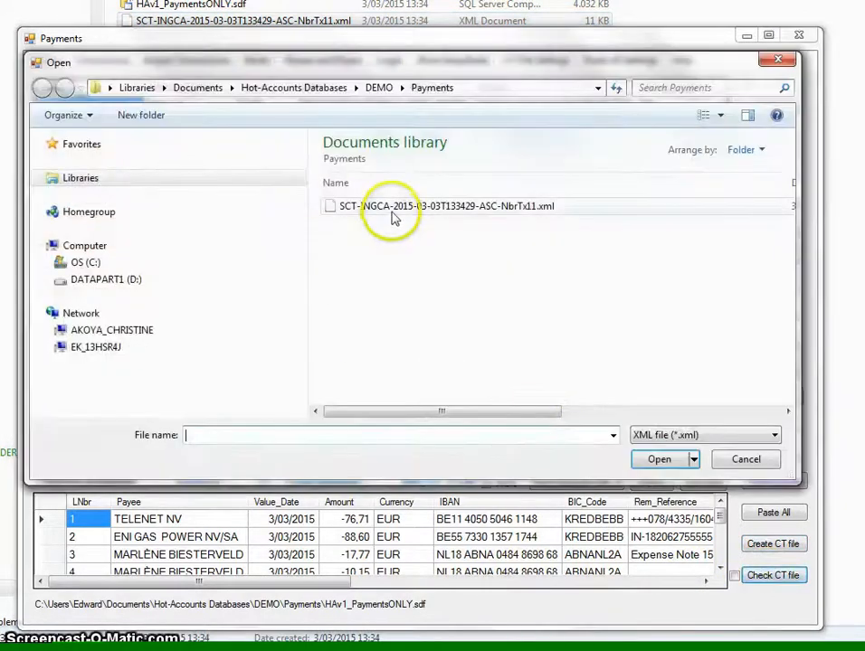
click(393, 213)
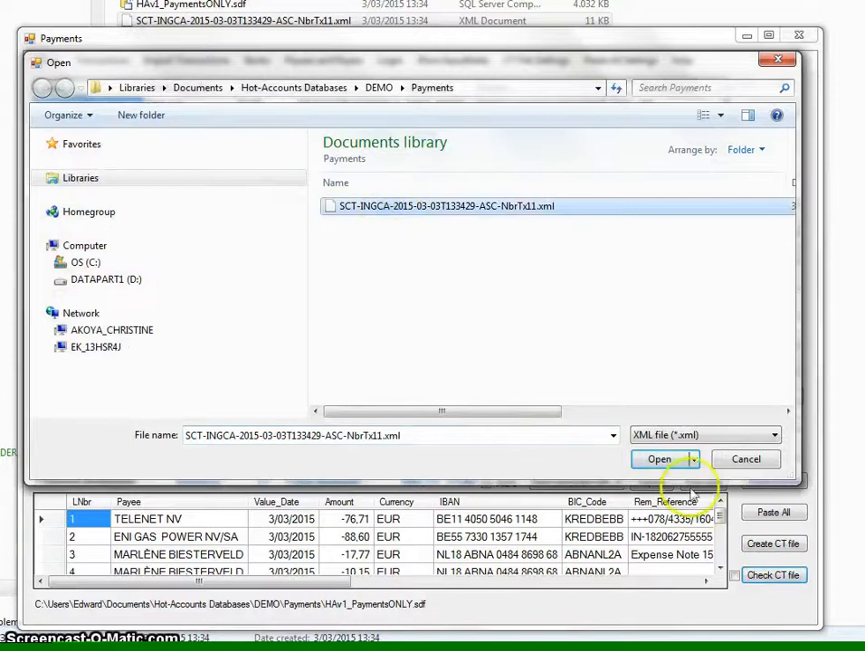
click(659, 460)
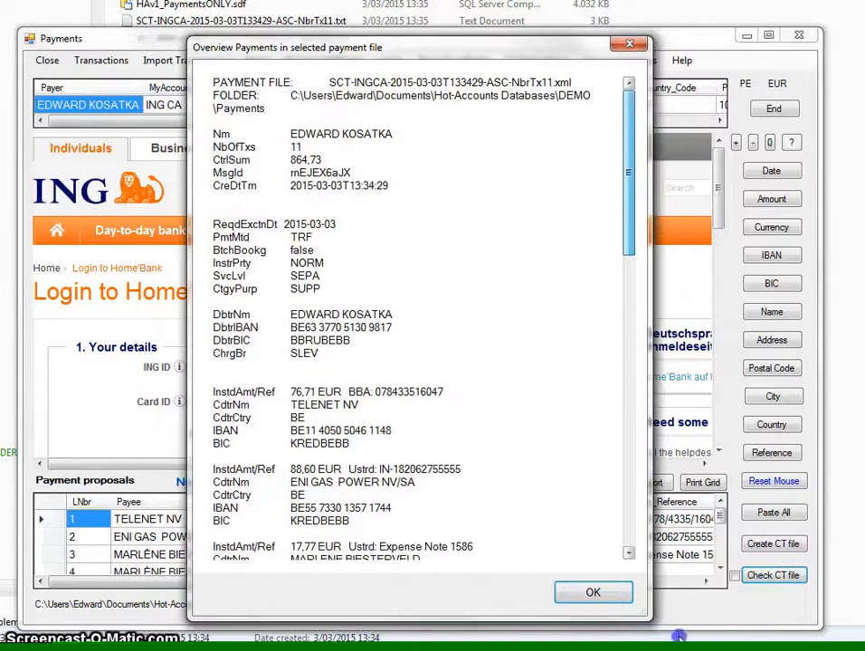
scroll(676, 639, down, 10)
scroll(712, 305, up, 10)
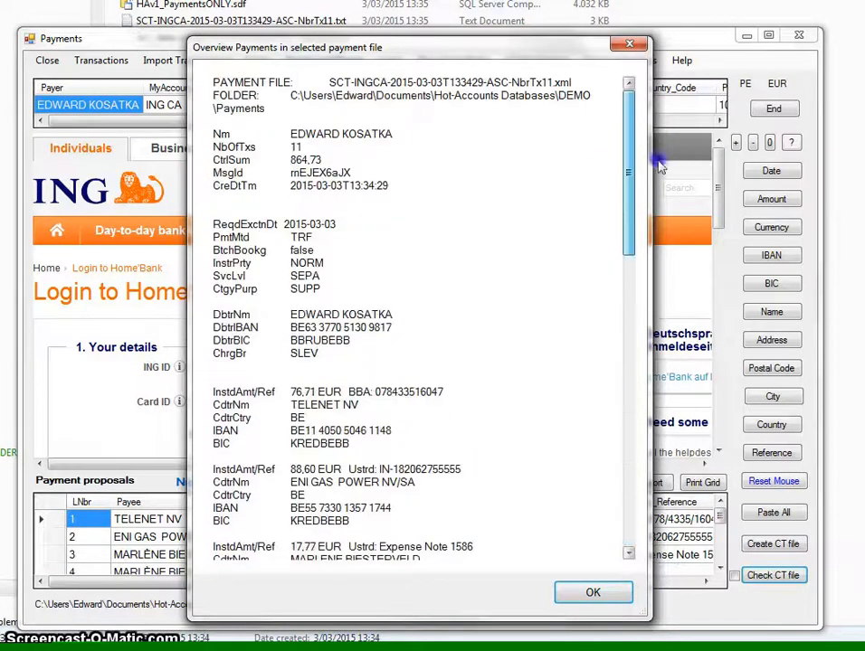
double_click(297, 147)
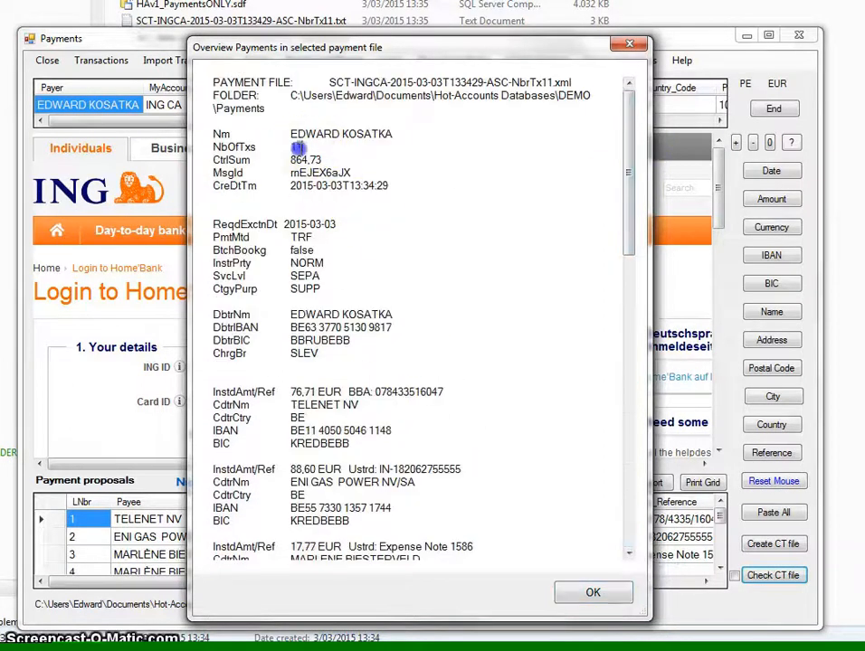
click(317, 159)
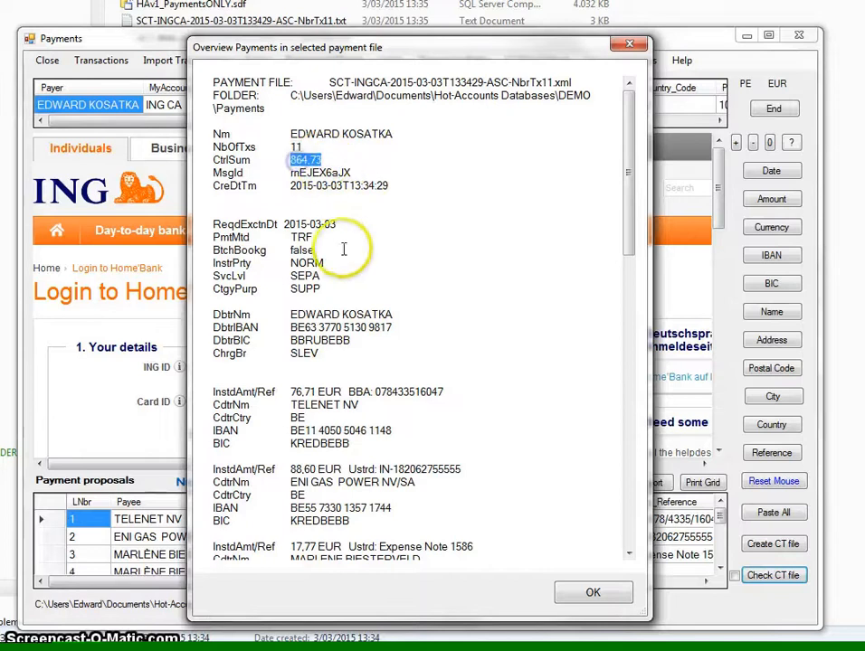
double_click(291, 224)
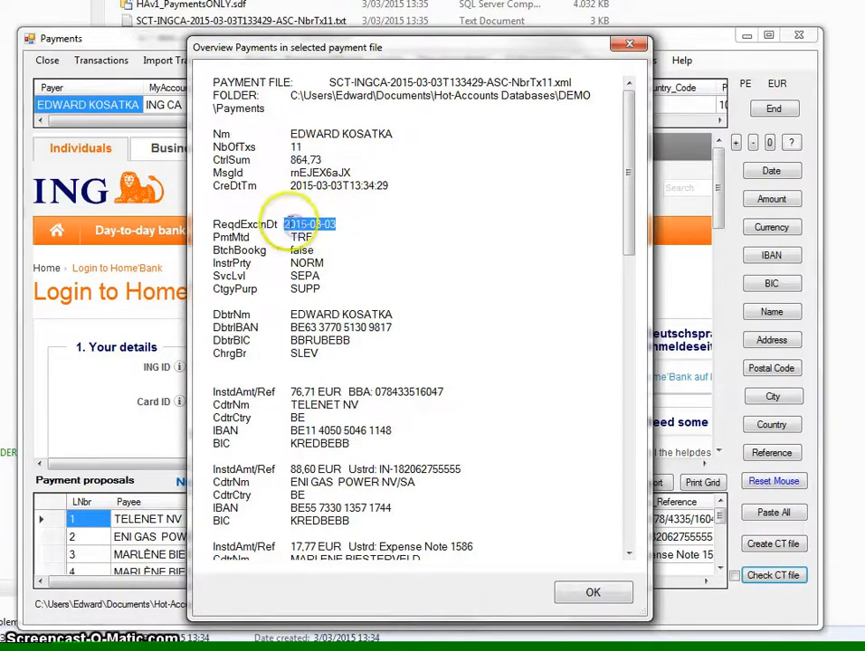
Examine the remaining transfers in the payment file overview, including the batch with execution date 2015-03-04, and close the overview.
drag(623, 195, 638, 423)
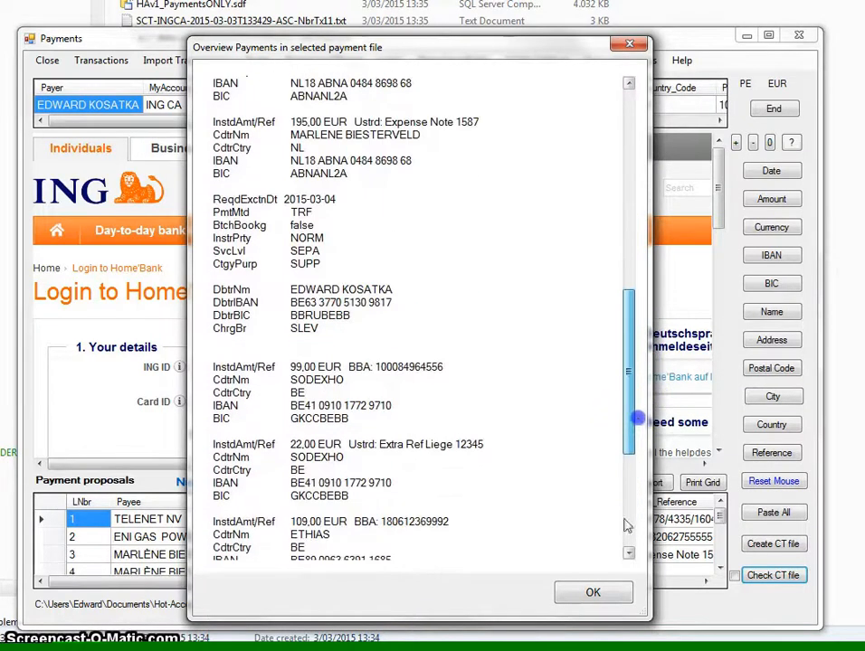
click(598, 595)
click(433, 352)
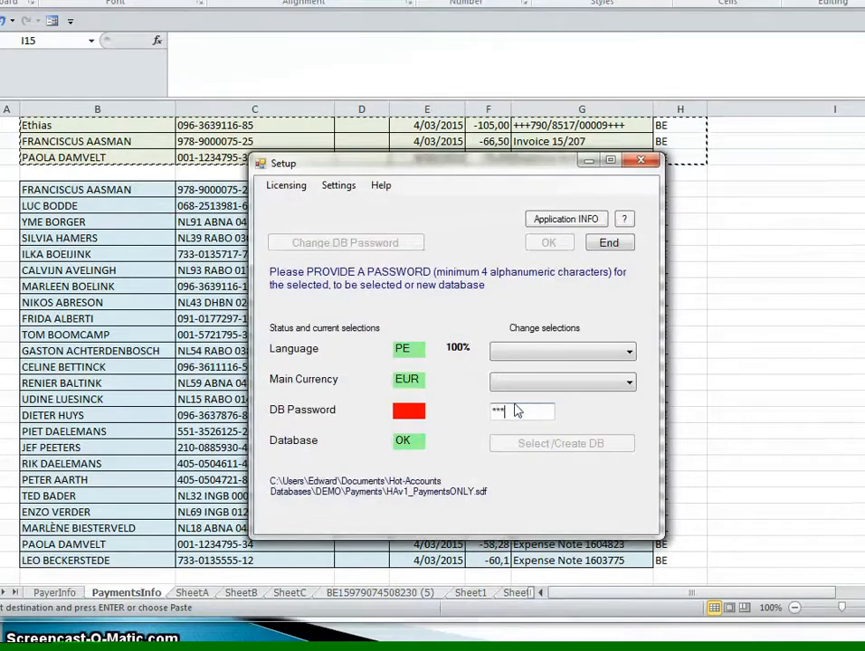
Enter the DB password in Setup to open the HAv1_PaymentsONLY.sdf database and go to Import Transactions.
text(***)
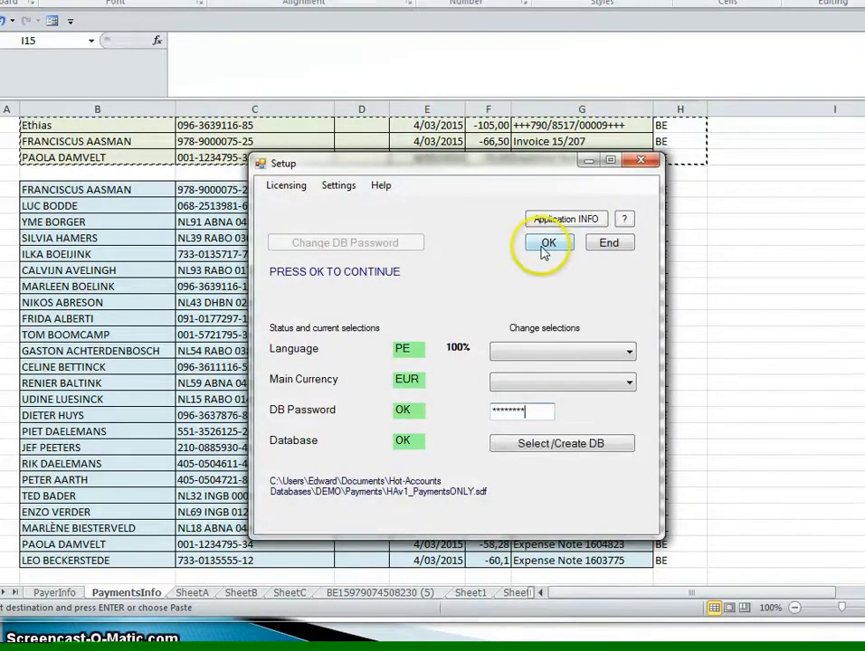
click(546, 244)
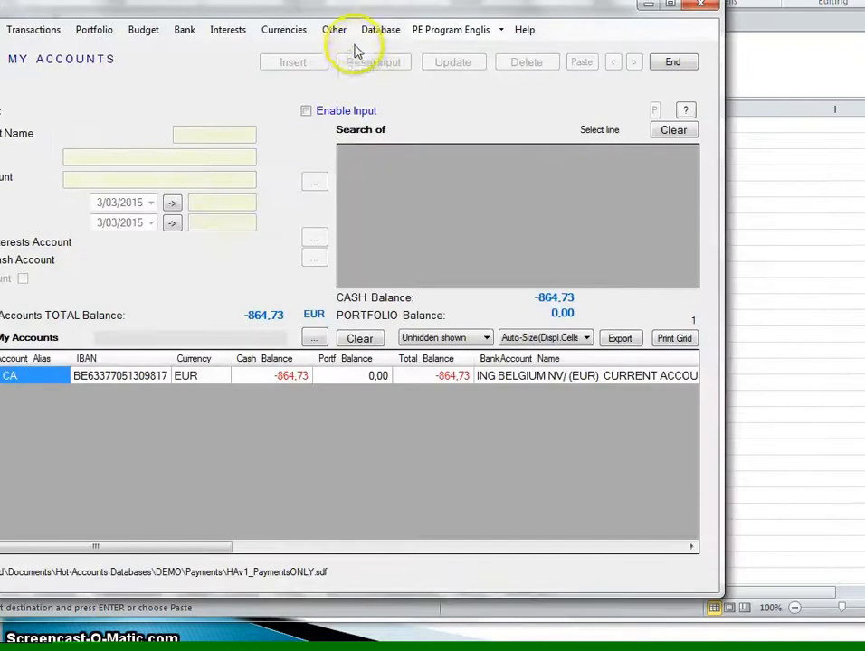
drag(354, 14, 488, 15)
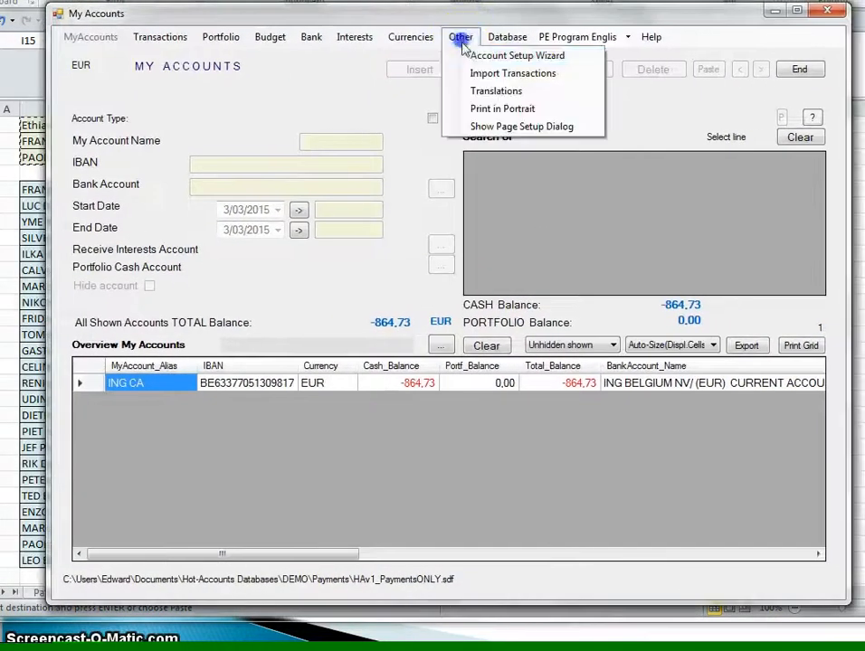
click(461, 38)
click(476, 74)
Set the account to ING CA and the default budget item to INITIALIZATION ACCOUNT, and restore the saved column numbers and options.
click(434, 128)
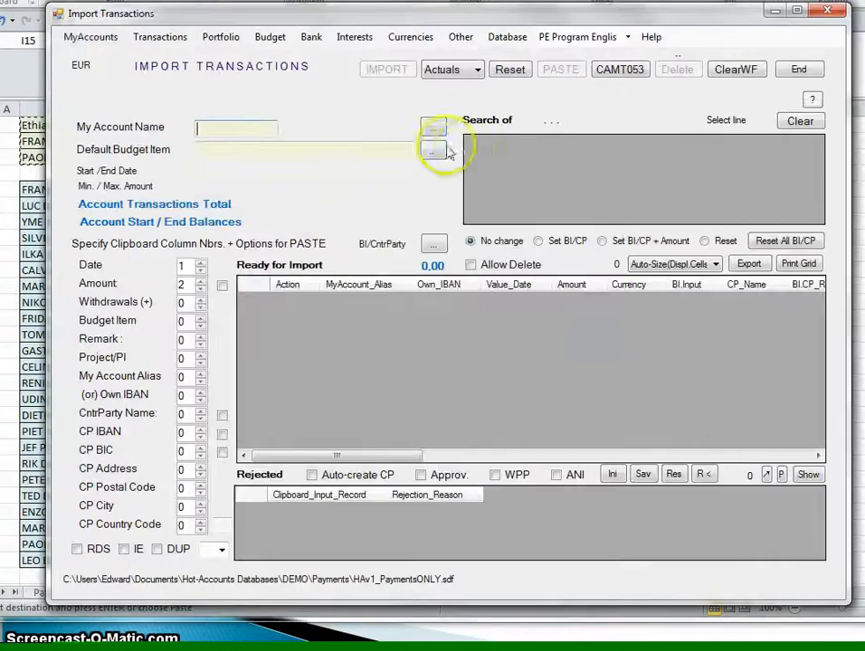
click(485, 163)
click(434, 149)
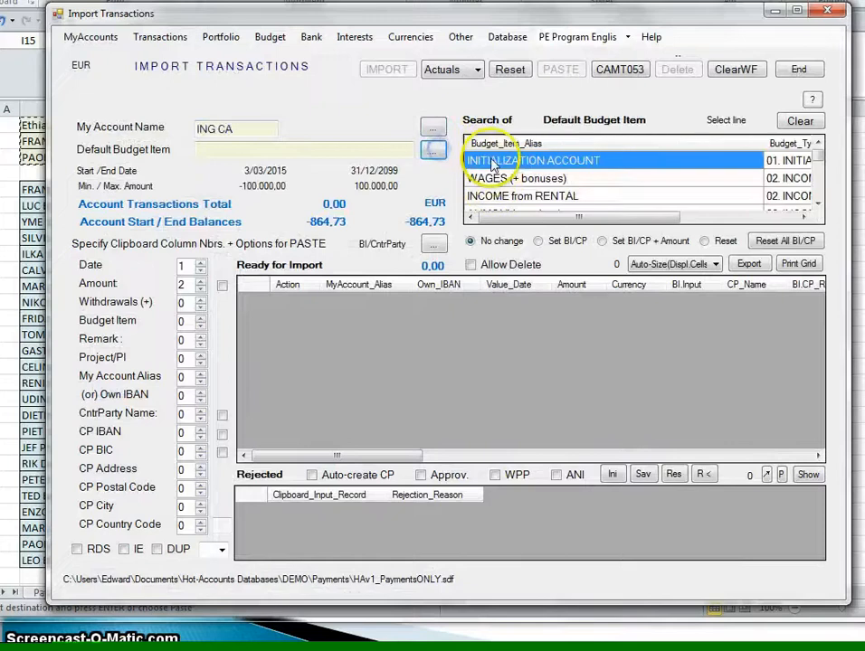
click(521, 160)
click(673, 474)
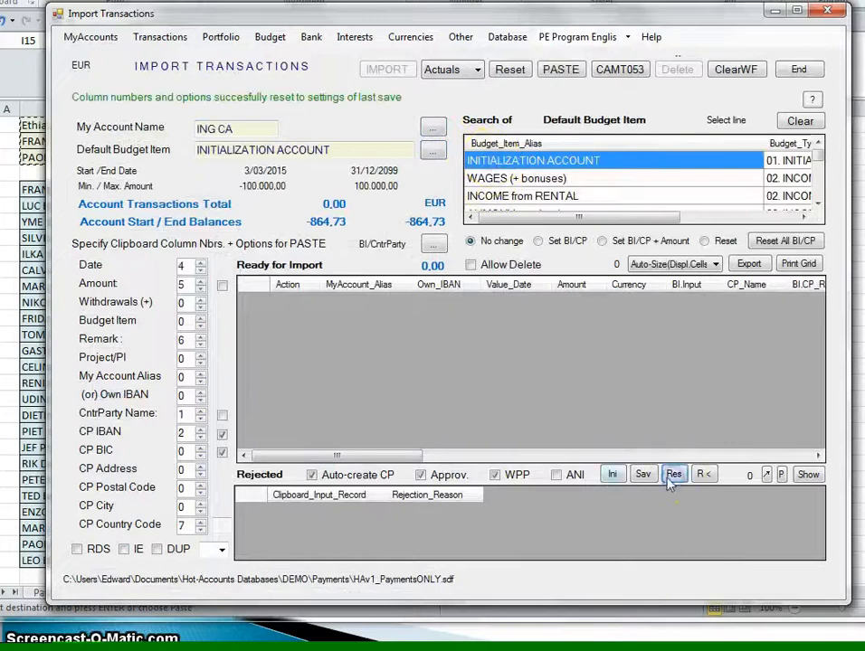
Copy the lower block of expense note payments starting at B17 through column H in Excel's PaymentsInfo sheet and paste it into Import Transactions.
key(alt+Tab)
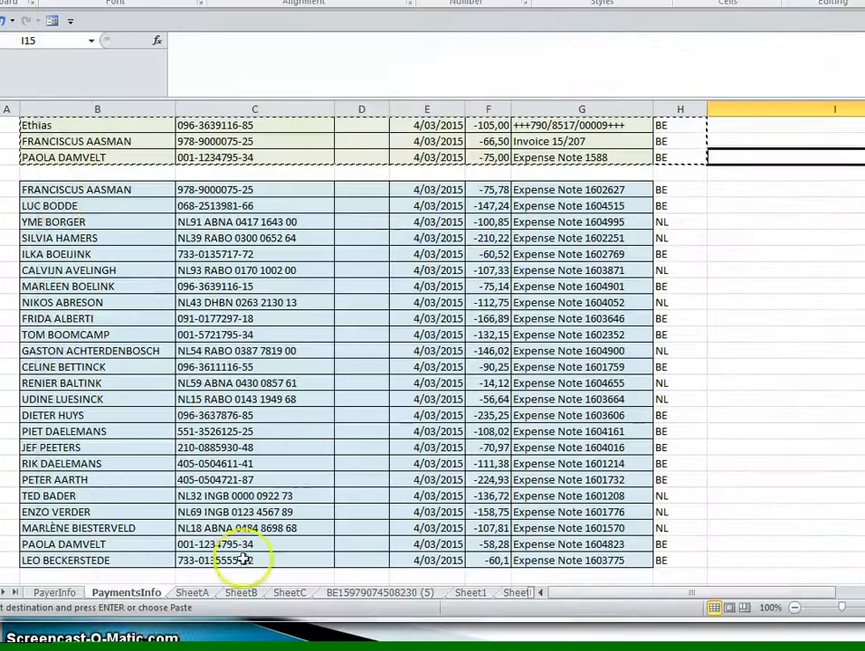
drag(68, 189, 694, 549)
key(ctrl+c)
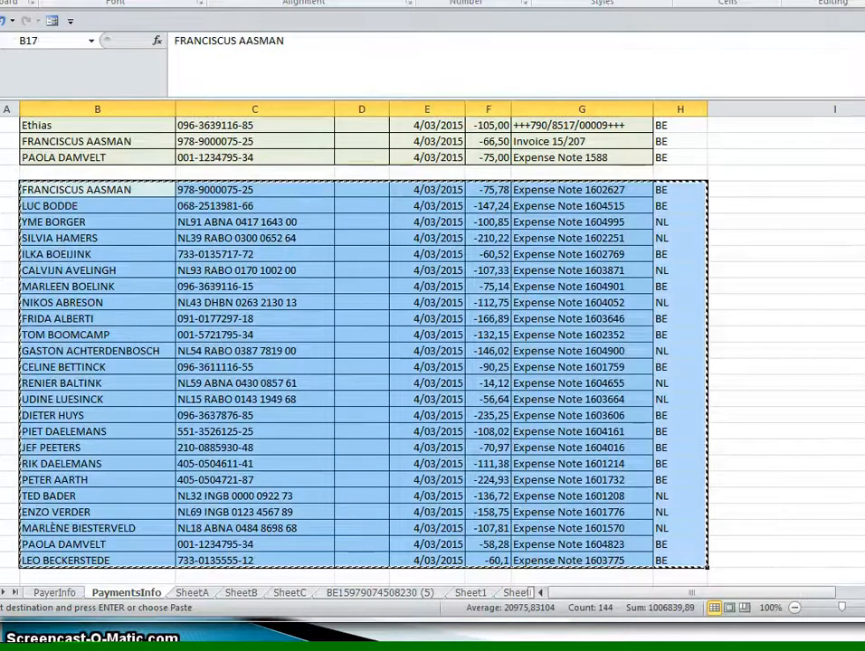
click(176, 636)
click(560, 66)
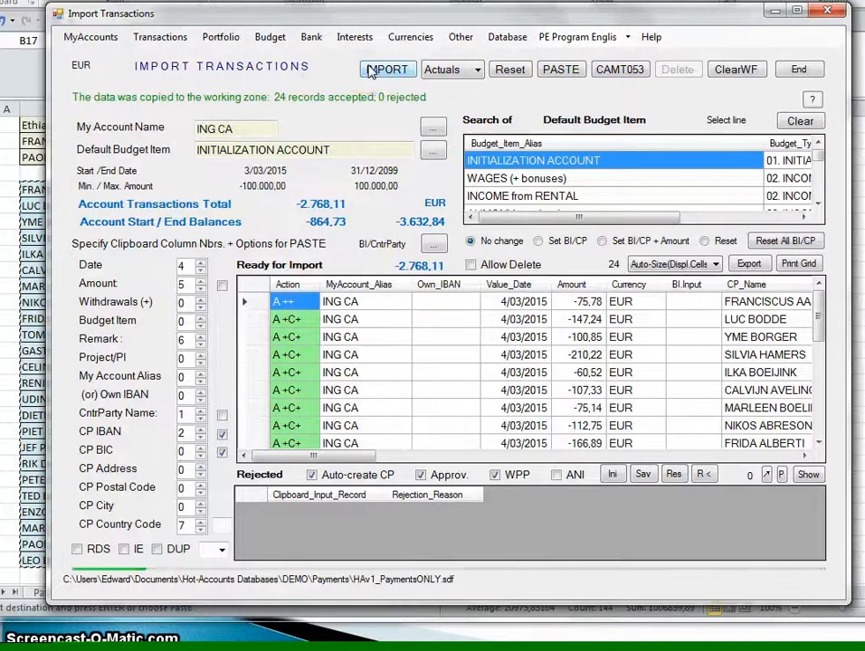
Import the pasted payments and create their credit transfer XML file in the DEMO Payments folder under the proposed file name.
click(374, 70)
click(604, 566)
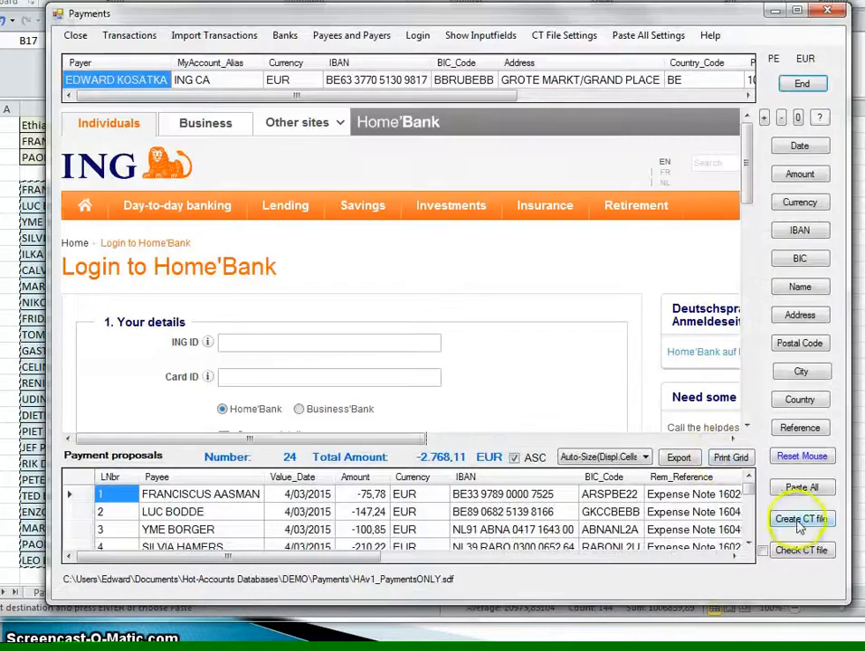
click(801, 519)
click(686, 435)
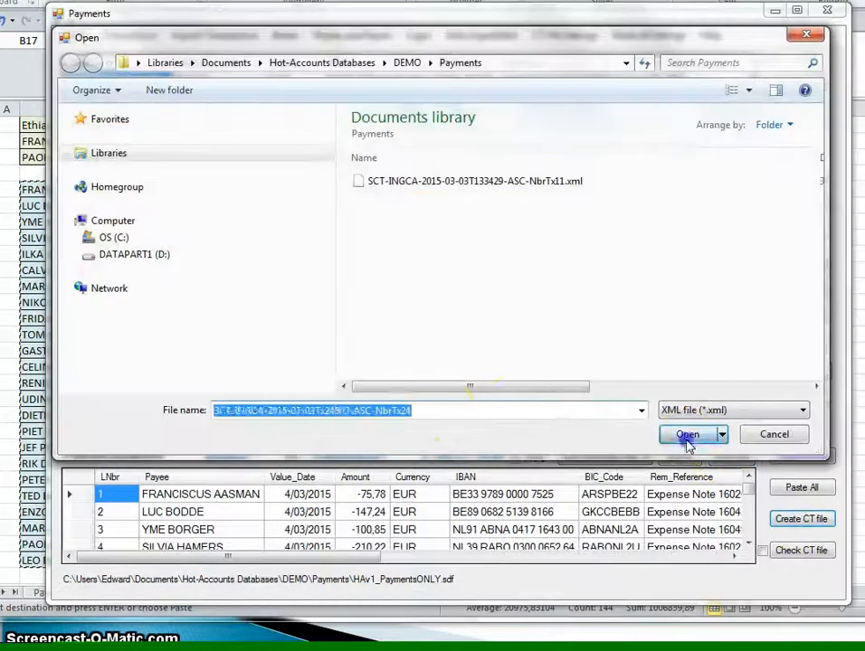
Check SCT-INGCA-2015-03-03T134503-ASC-NbrTx24.xml, review its header and transfers in the overview, and close the overview.
click(799, 551)
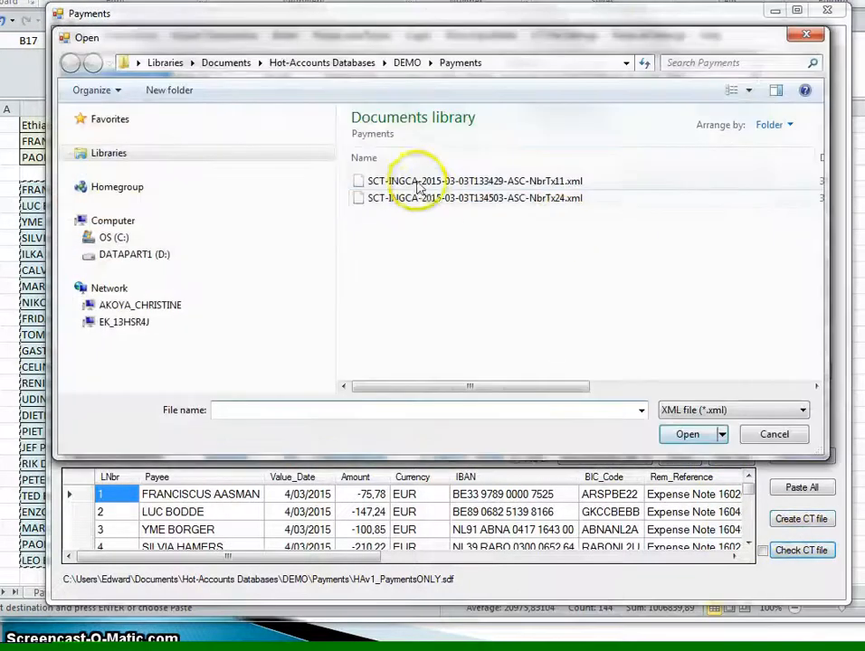
click(420, 197)
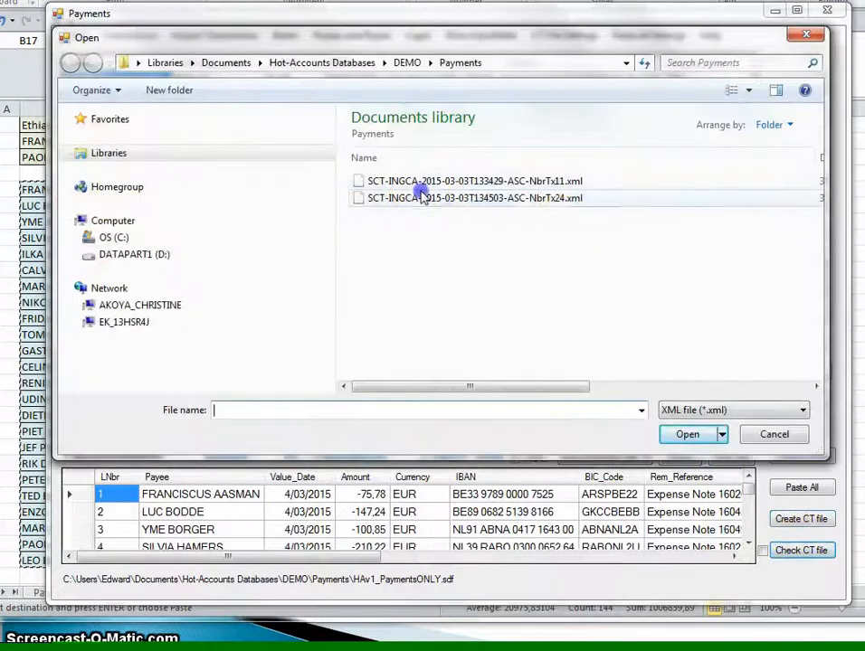
click(687, 434)
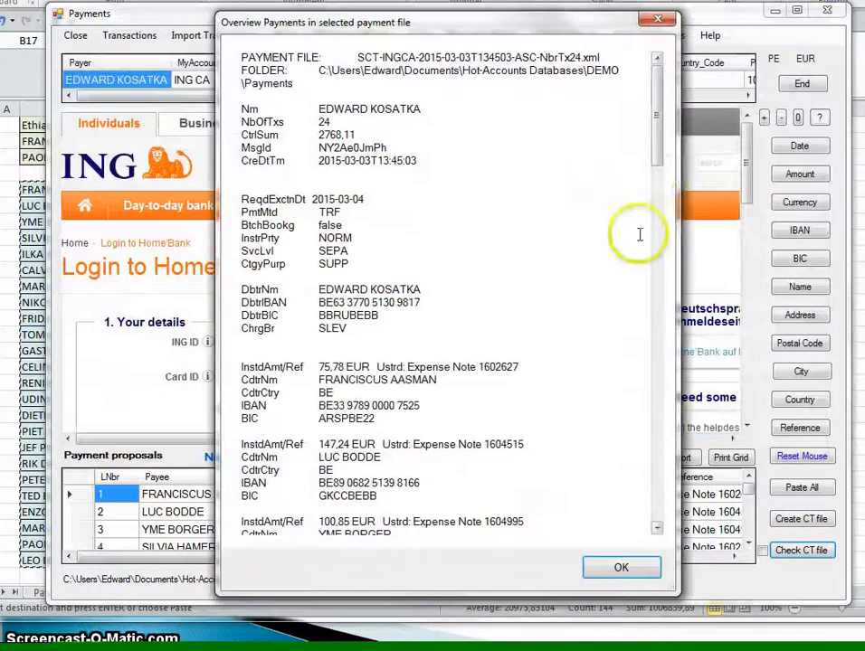
drag(660, 154, 693, 163)
click(621, 567)
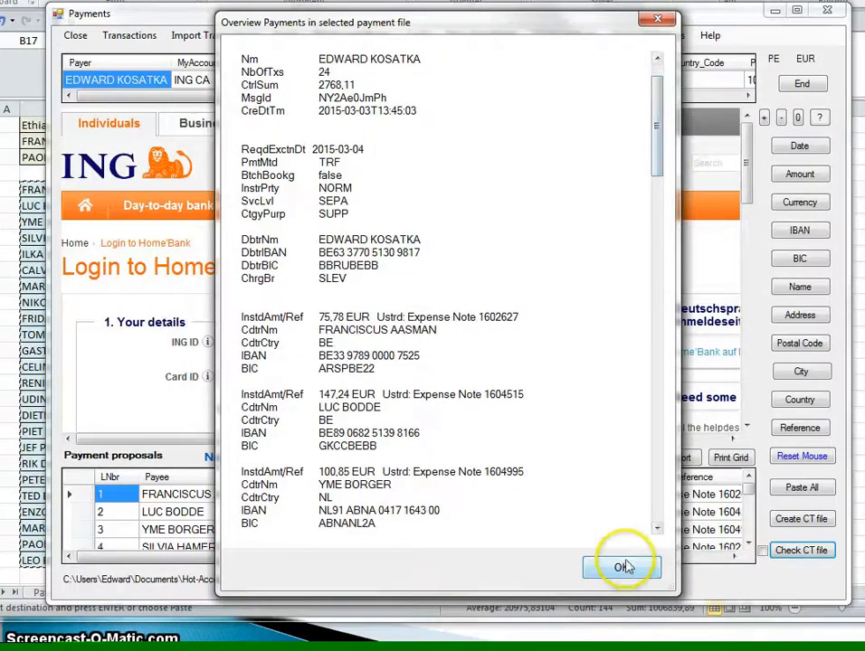
click(438, 355)
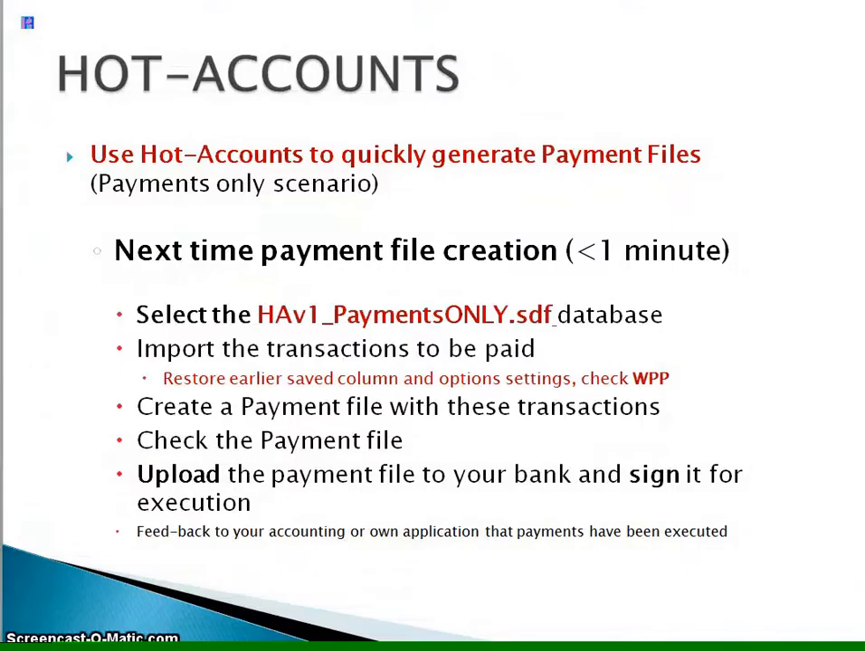
key(Left)
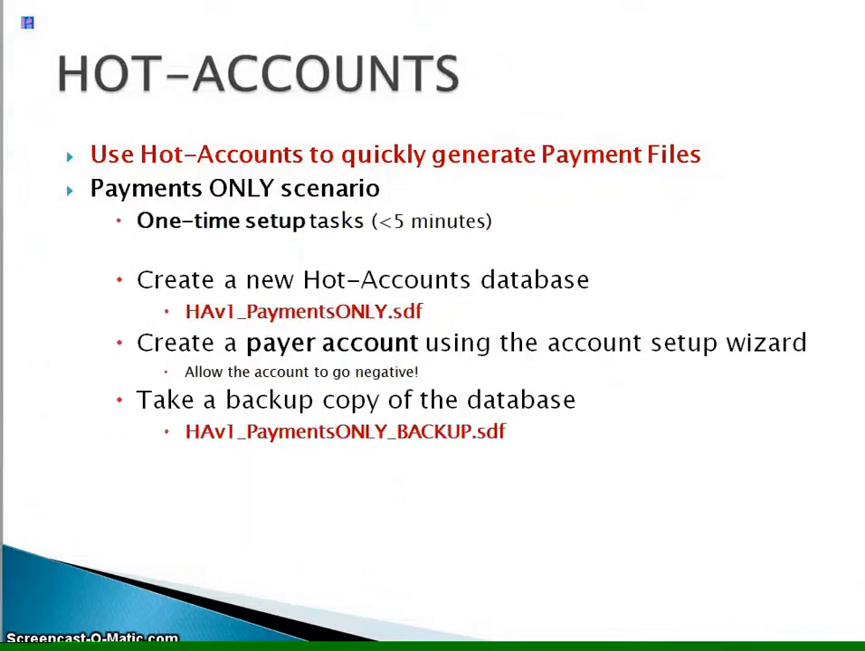
key(Left)
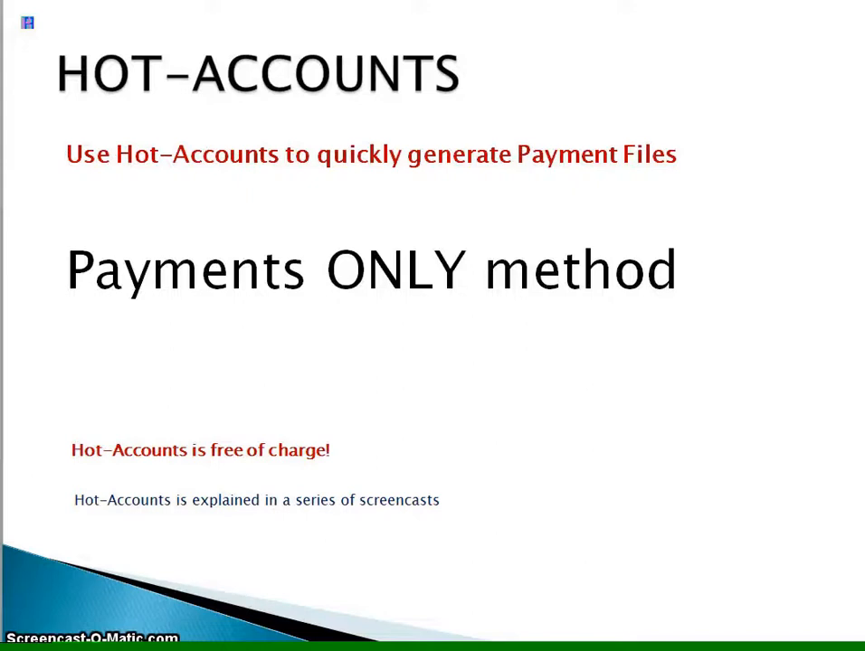